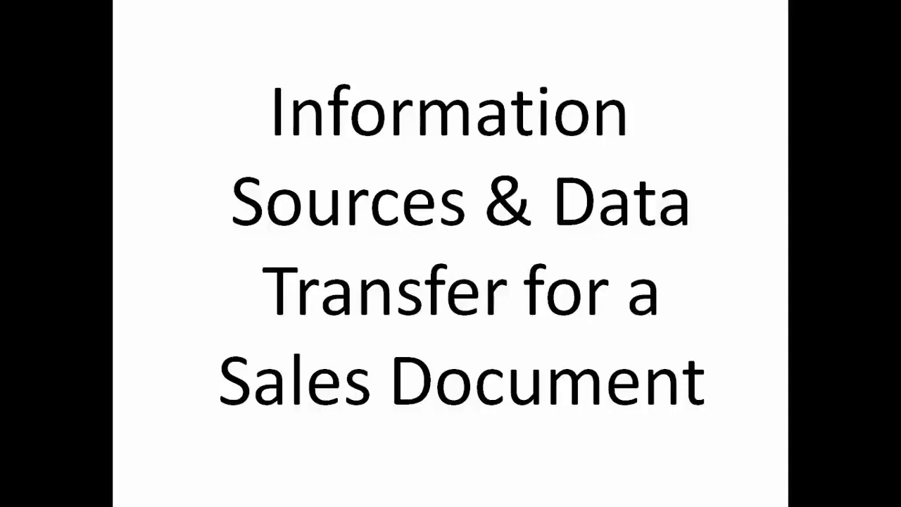
Step: Leave the slide show, switch to SAP, start transaction VA01 and open a new standard order of type OR
key("Escape")
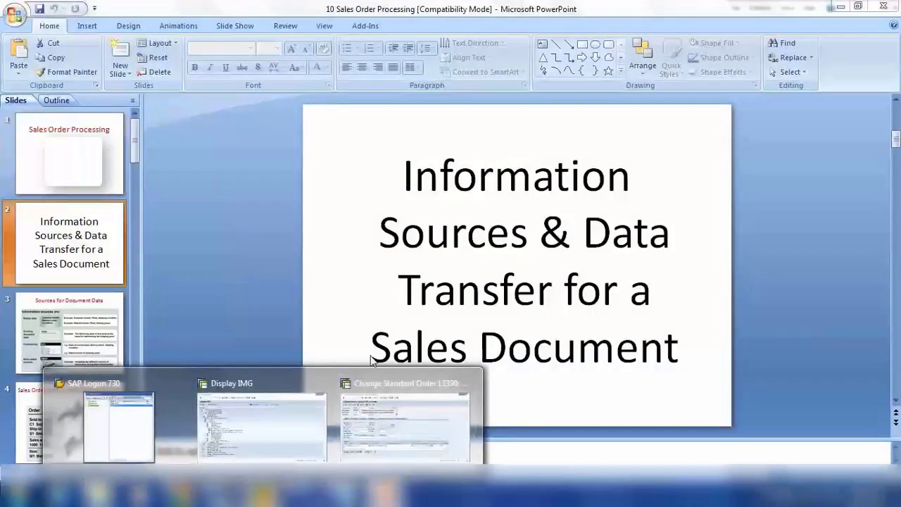
left_click(396, 405)
type("/nva01")
key("Return")
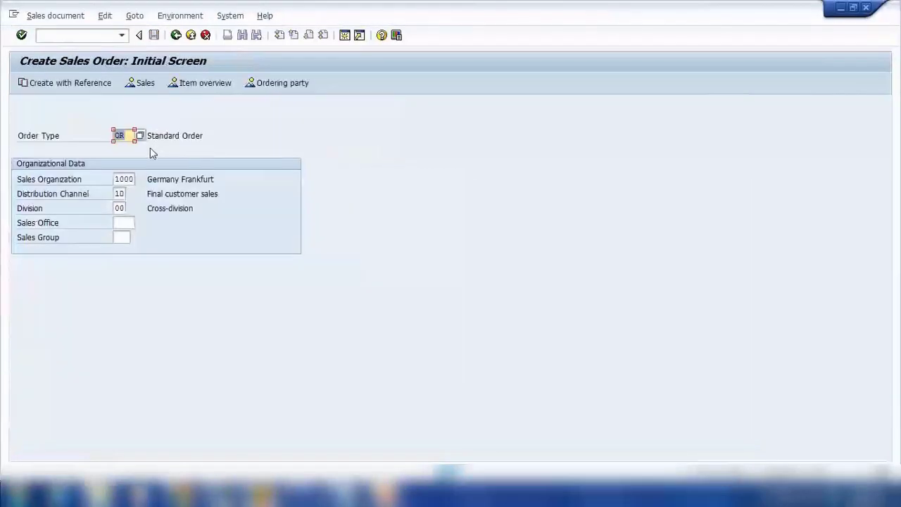
key("Return")
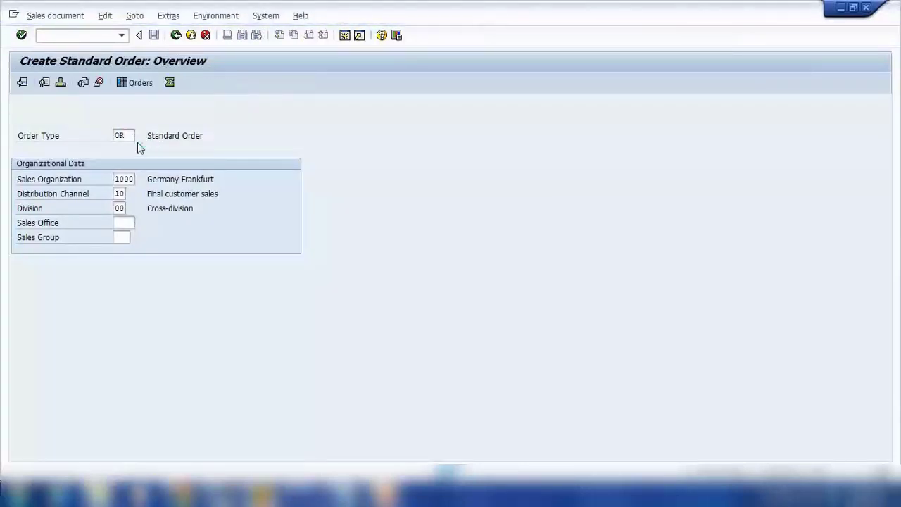
Step: Enter the customer's number as the order's sold-to party and load the customer data
type("3")
left_click(125, 128)
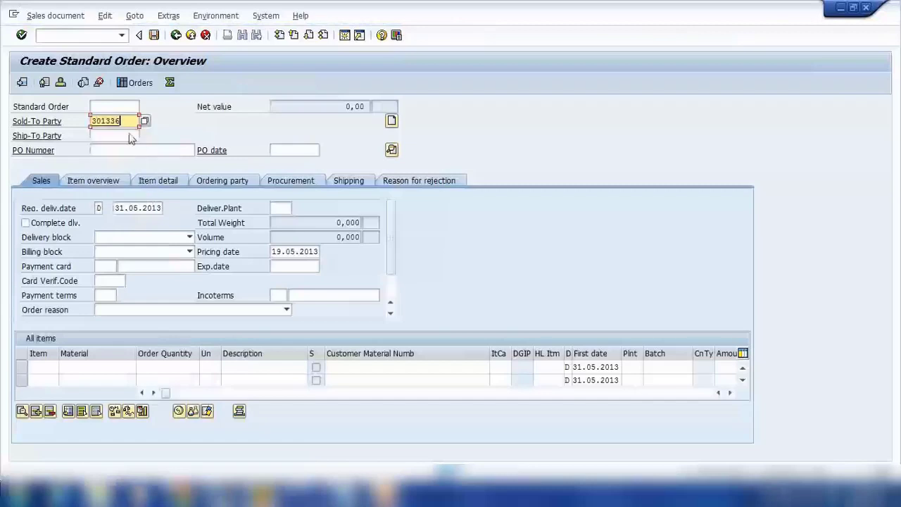
key("Return")
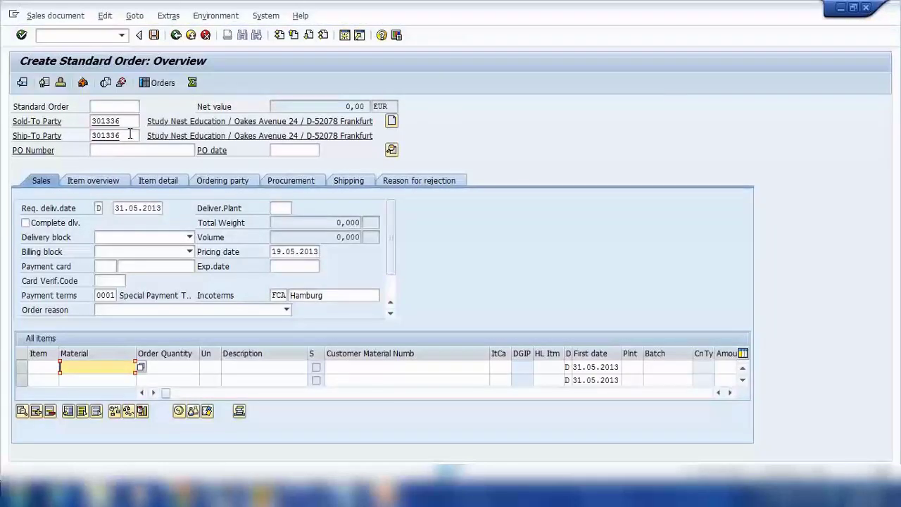
Step: Examine the order's payment terms and Incoterms and the header's sales data, returning to the order overview
left_click(110, 295)
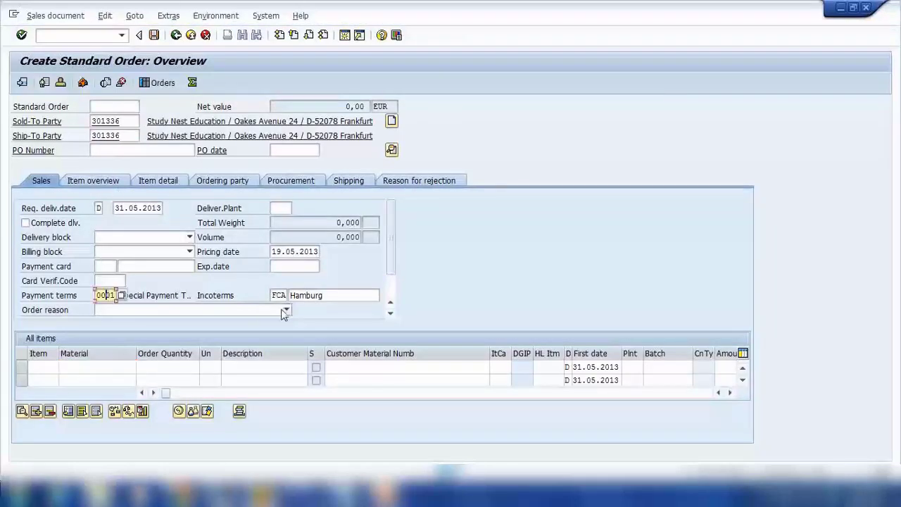
left_click(281, 295)
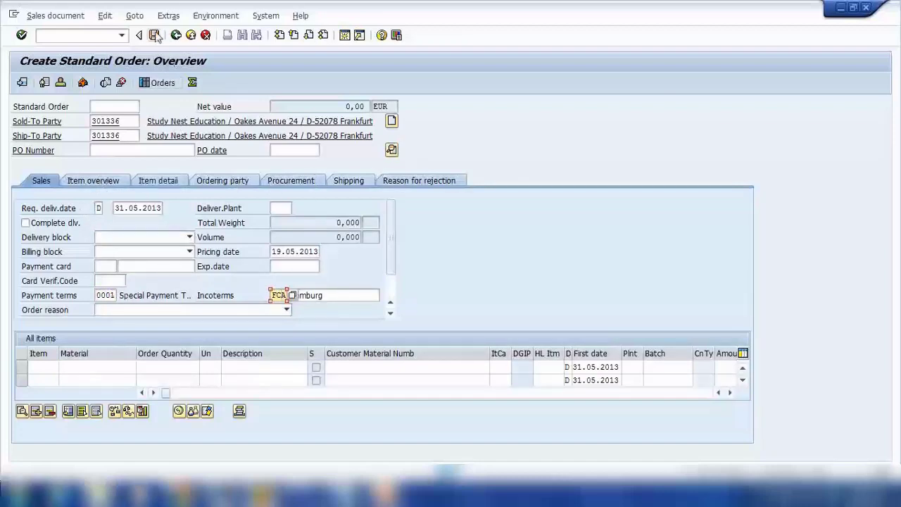
left_click(135, 15)
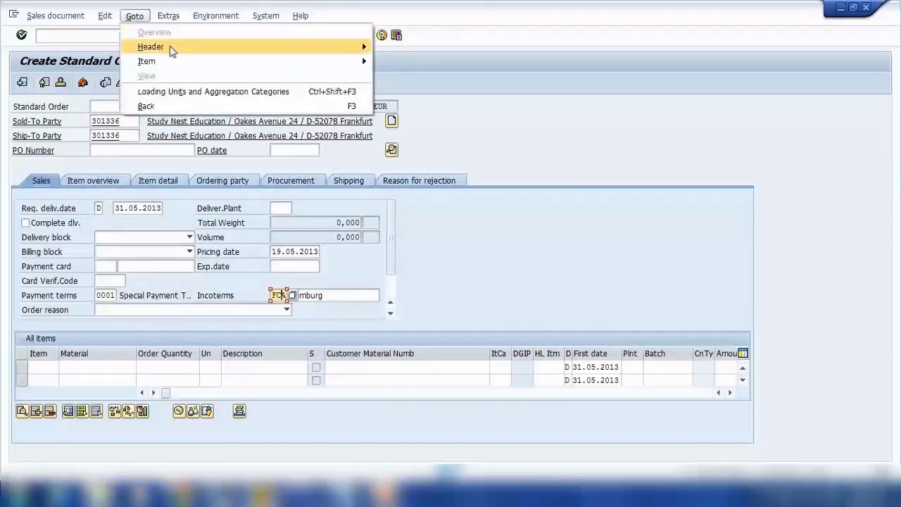
mouse_move(354, 60)
left_click(179, 155)
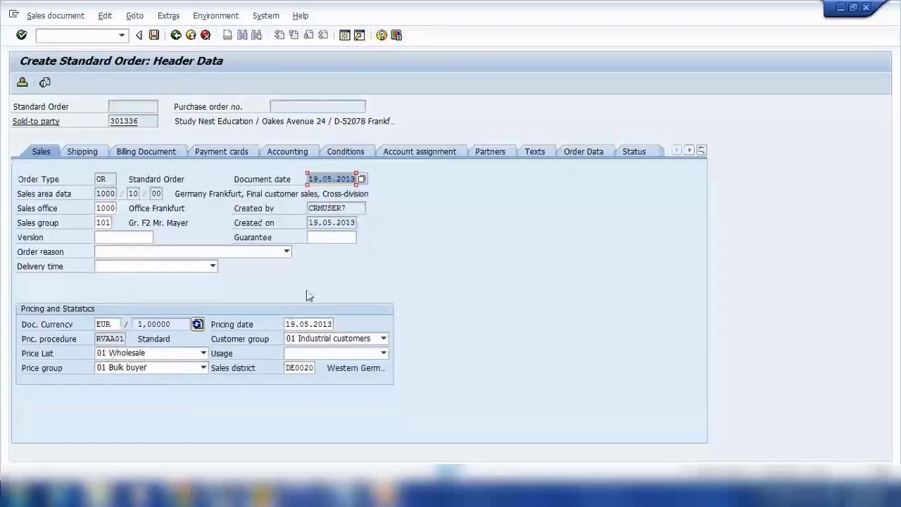
left_click(176, 35)
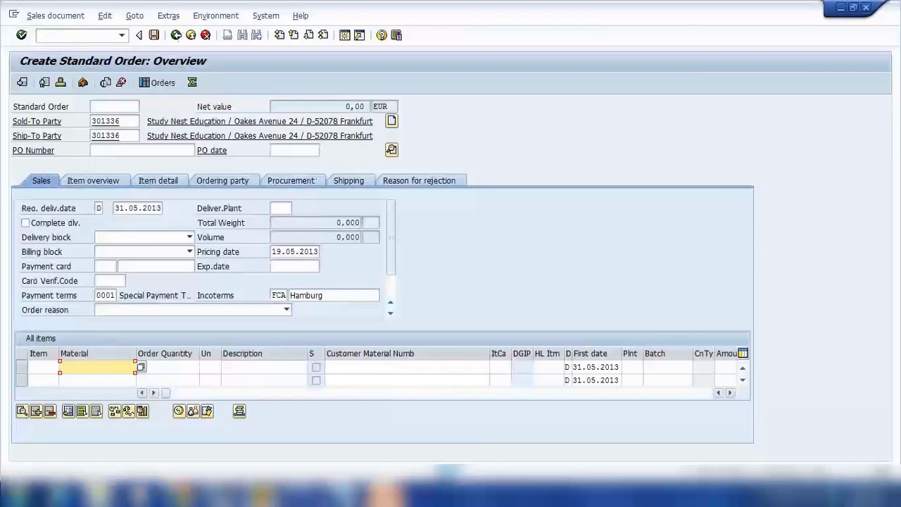
Step: Switch to PowerPoint and present the Sources for Document Data slide in the slide show
mouse_move(385, 486)
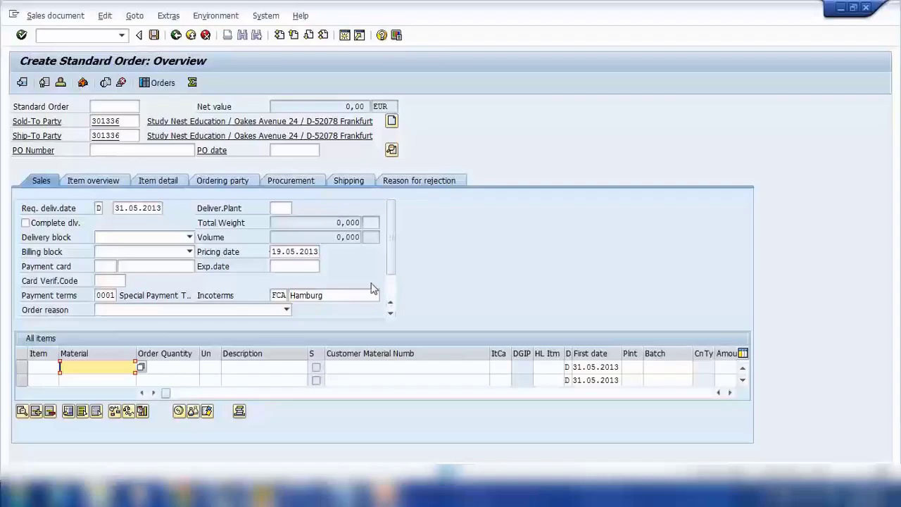
left_click(386, 491)
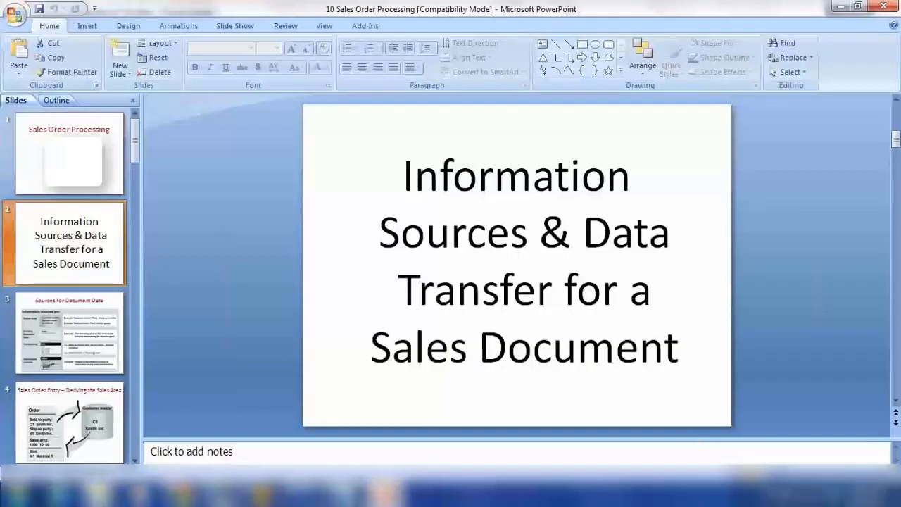
left_click(752, 465)
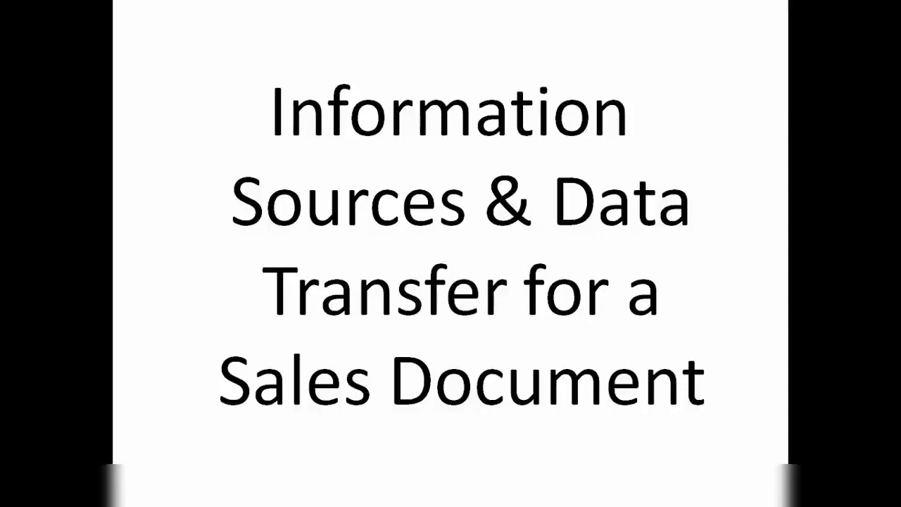
key("Right")
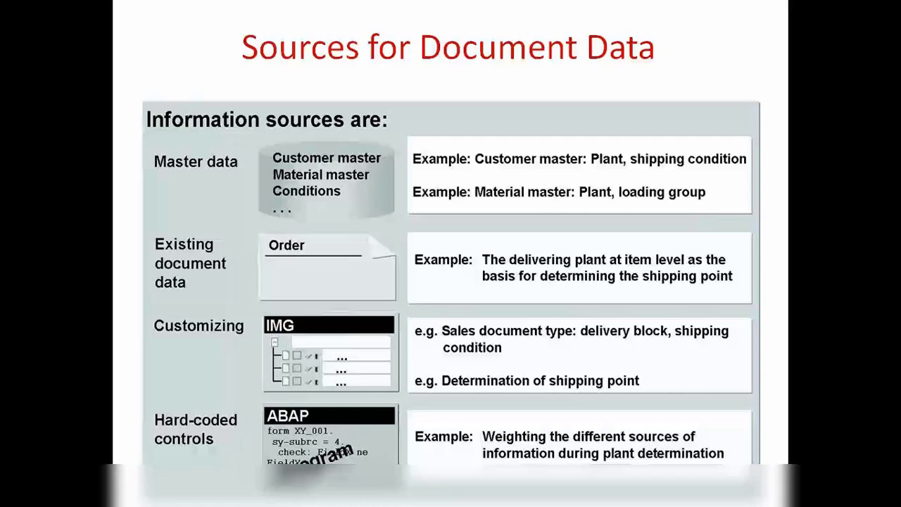
Step: Switch back to the SAP order and add material p-109 with order quantity 1, dismissing the open quotations
key("Escape")
mouse_move(257, 496)
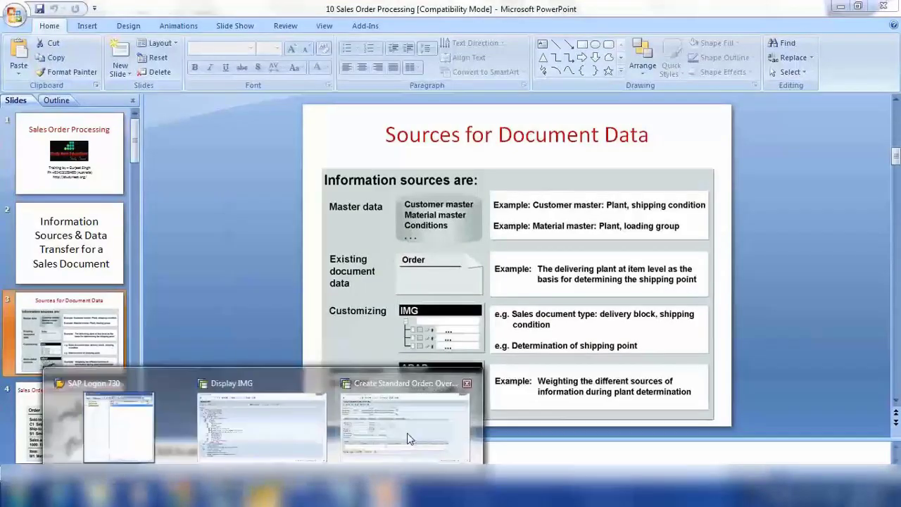
left_click(408, 432)
left_click(90, 366)
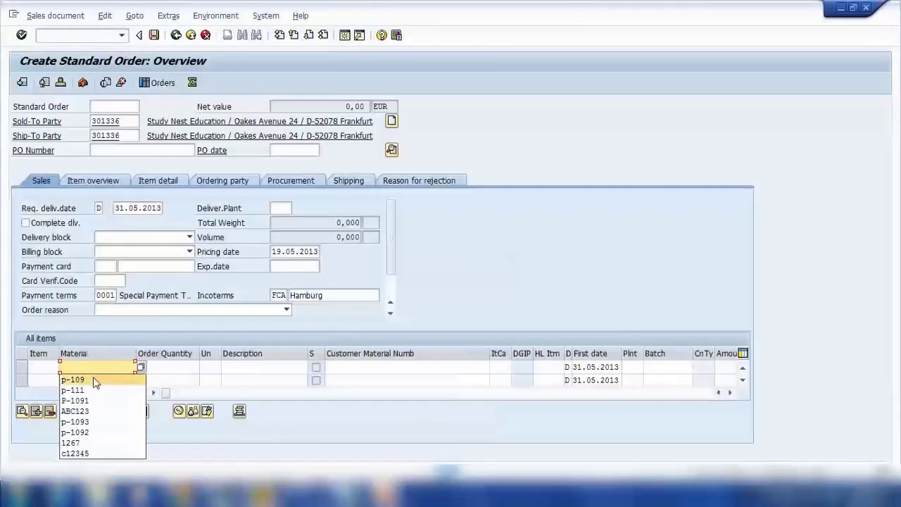
left_click(95, 379)
left_click(165, 368)
type("1")
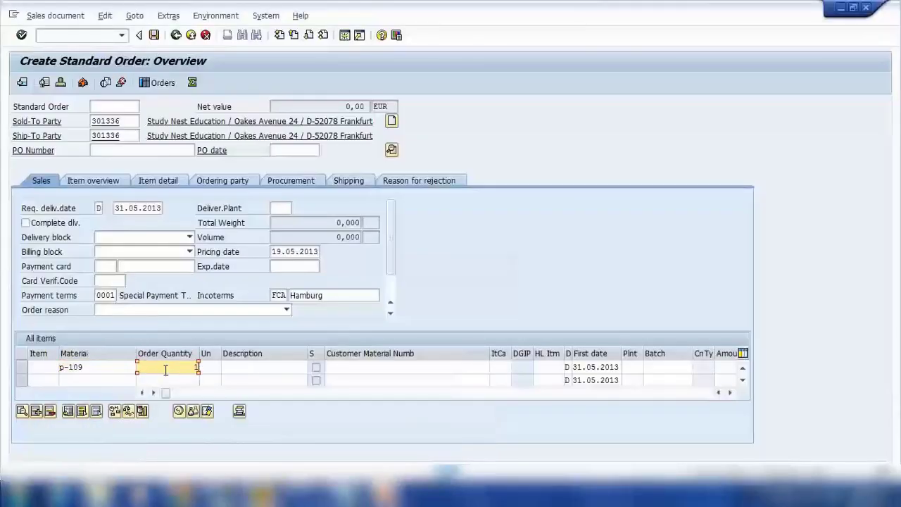
key("Return")
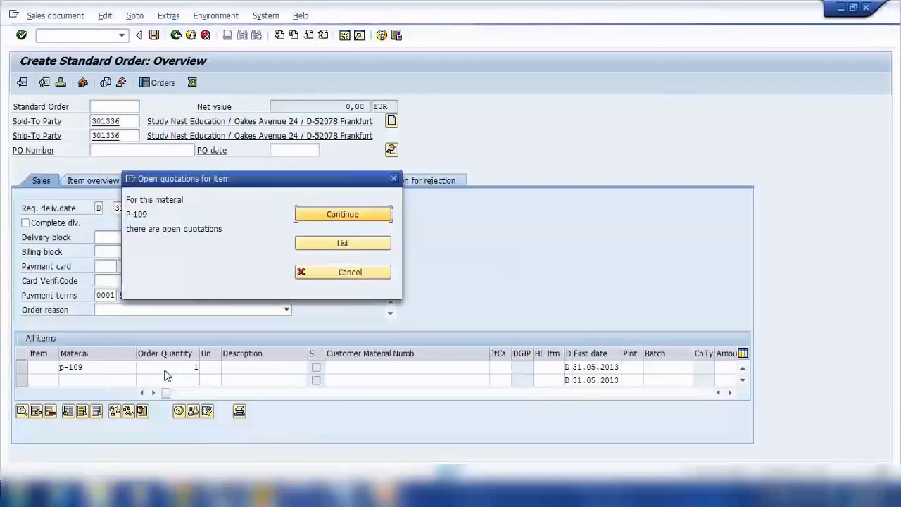
left_click(337, 275)
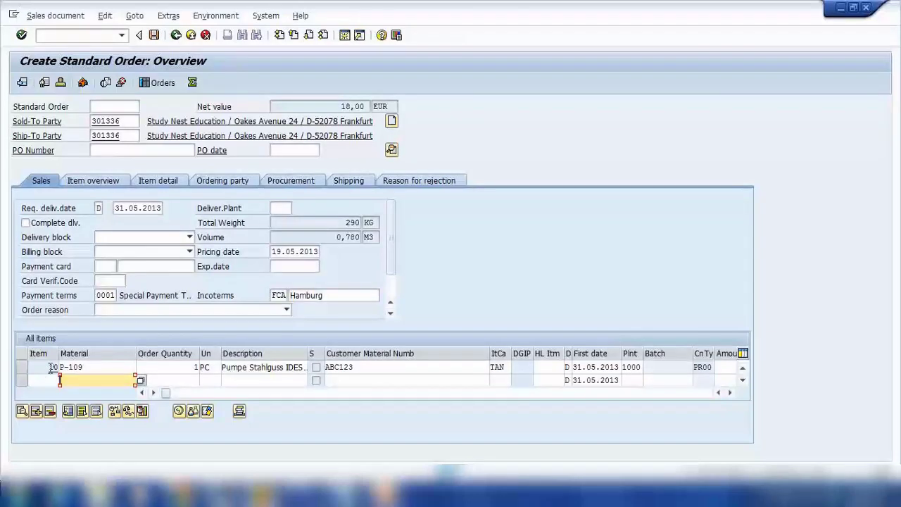
Step: Examine the first item's description, price, rejection, quantity and block status columns across the item table
left_click(239, 367)
left_click_drag(281, 369, 283, 369)
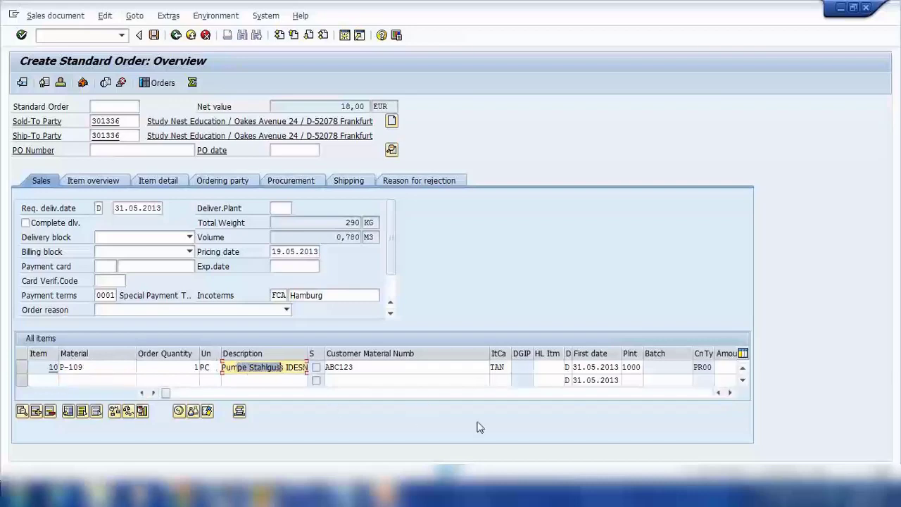
left_click(730, 393)
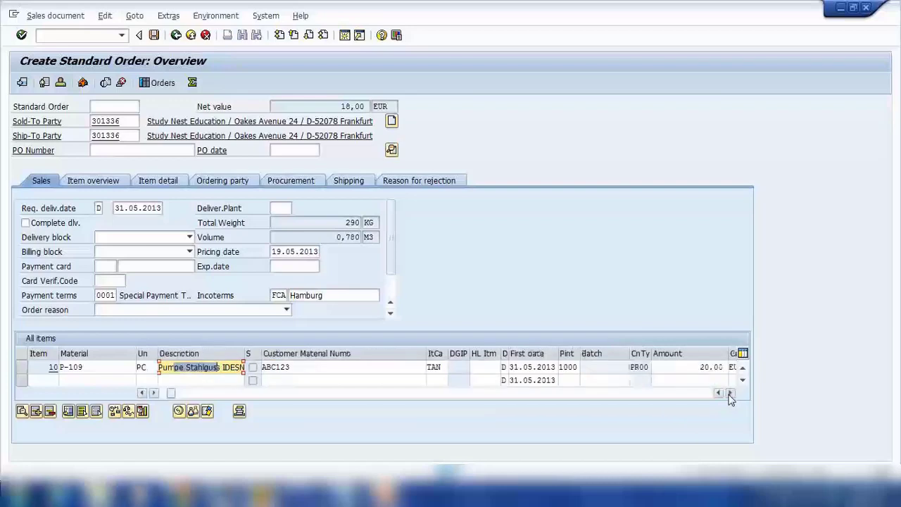
left_click(730, 393)
left_click(730, 393)
left_click(730, 393)
left_click(730, 393)
left_click(730, 392)
left_click(730, 393)
left_click(730, 393)
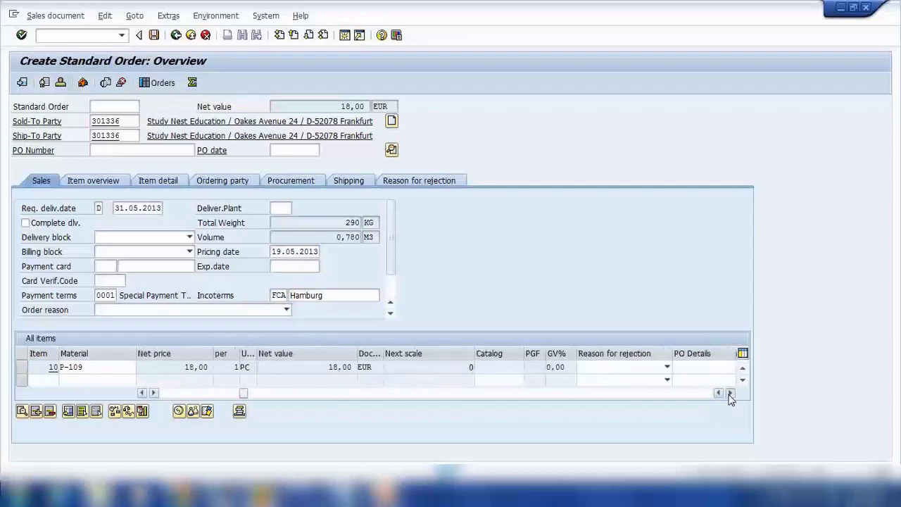
left_click(730, 393)
left_click(730, 392)
left_click(730, 393)
left_click(730, 393)
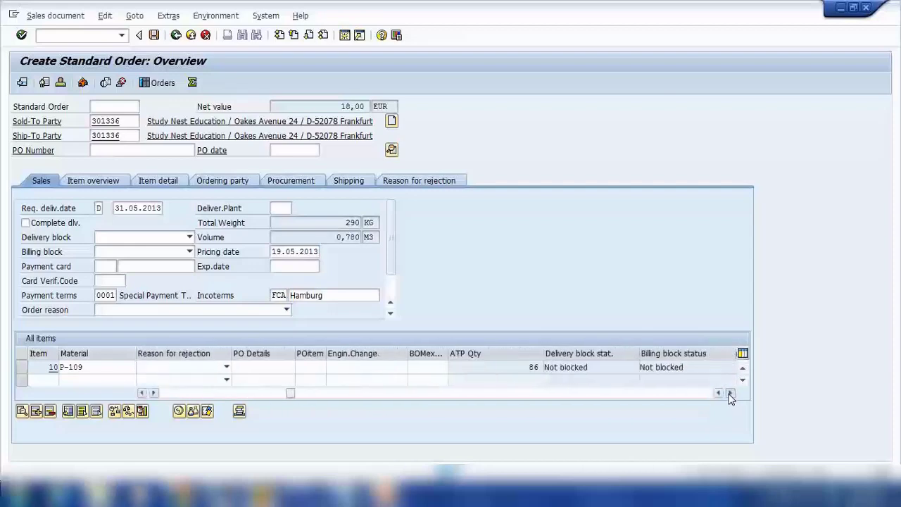
left_click(730, 393)
left_click(730, 393)
left_click(729, 393)
left_click(730, 392)
left_click(730, 392)
left_click(730, 393)
left_click(730, 393)
left_click_drag(364, 395, 172, 407)
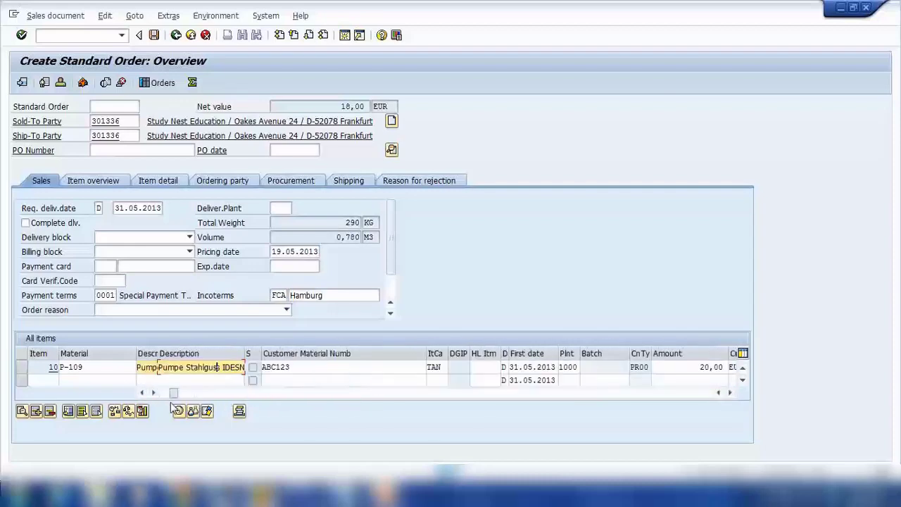
Step: Open the shipping details of item 10 and examine its plant
left_click(21, 369)
left_click(22, 411)
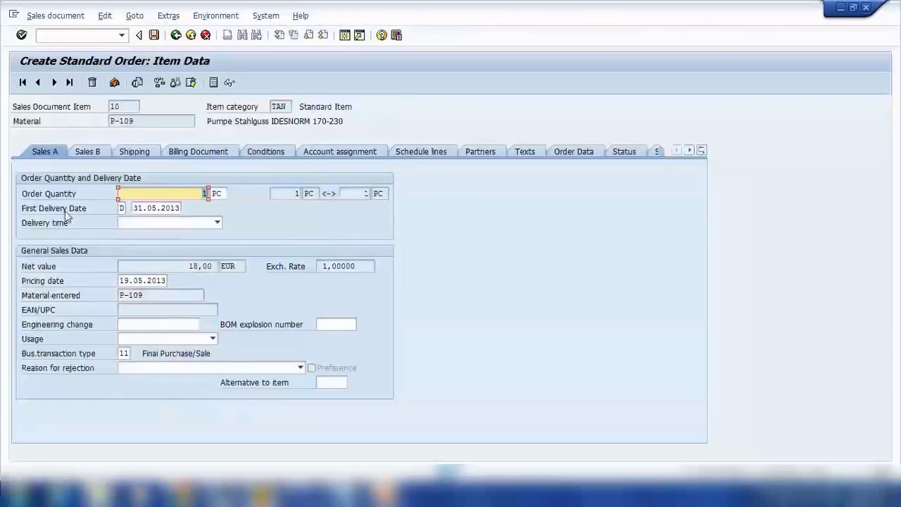
left_click(134, 153)
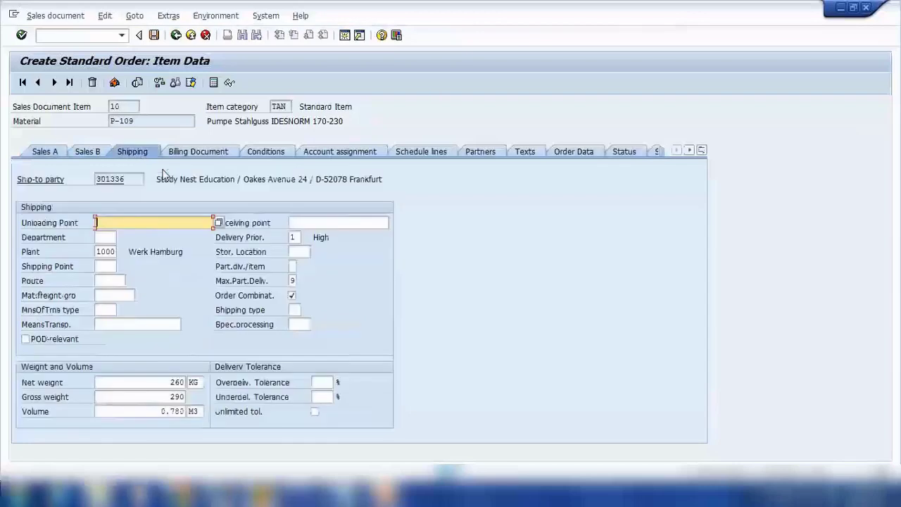
left_click_drag(97, 251, 141, 250)
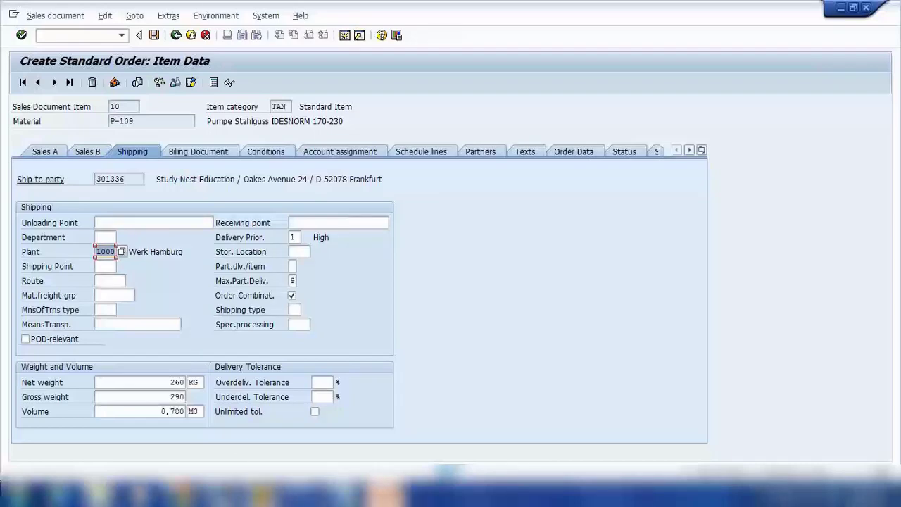
Step: Switch to PowerPoint, present the Sources for Document Data slide full screen and end the slide show
left_click(396, 491)
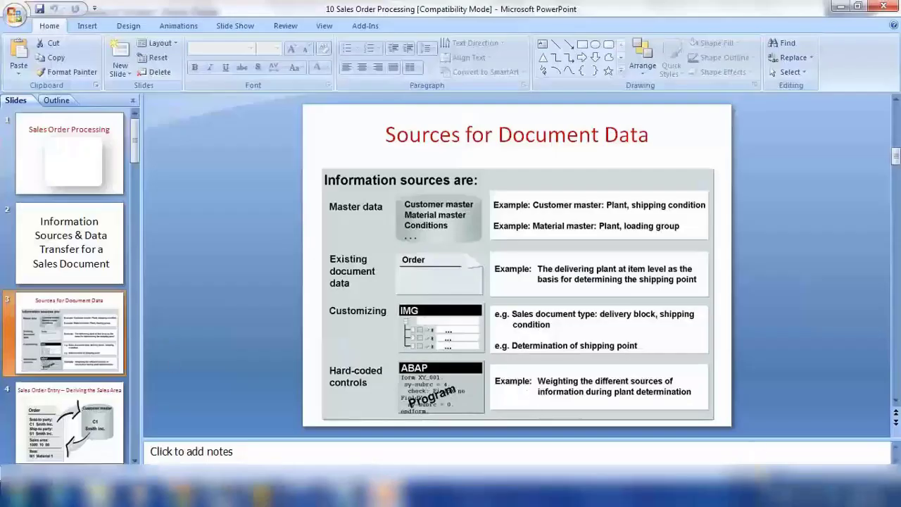
left_click(774, 496)
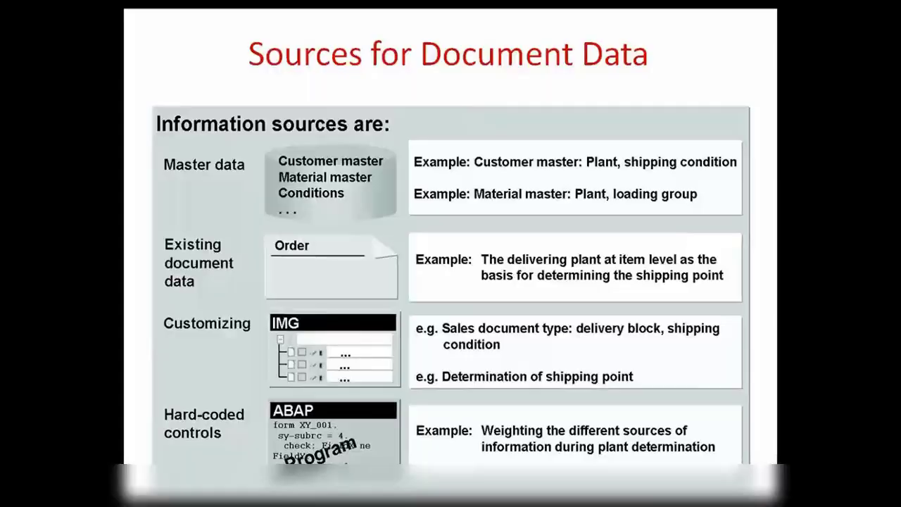
key("Escape")
Step: Switch back to the SAP item data and examine the shipping point and route fields
mouse_move(267, 487)
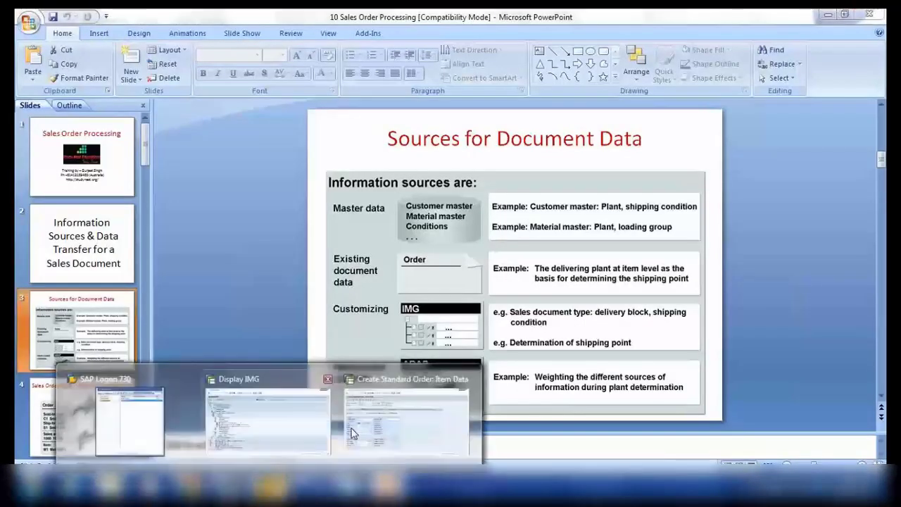
left_click(423, 416)
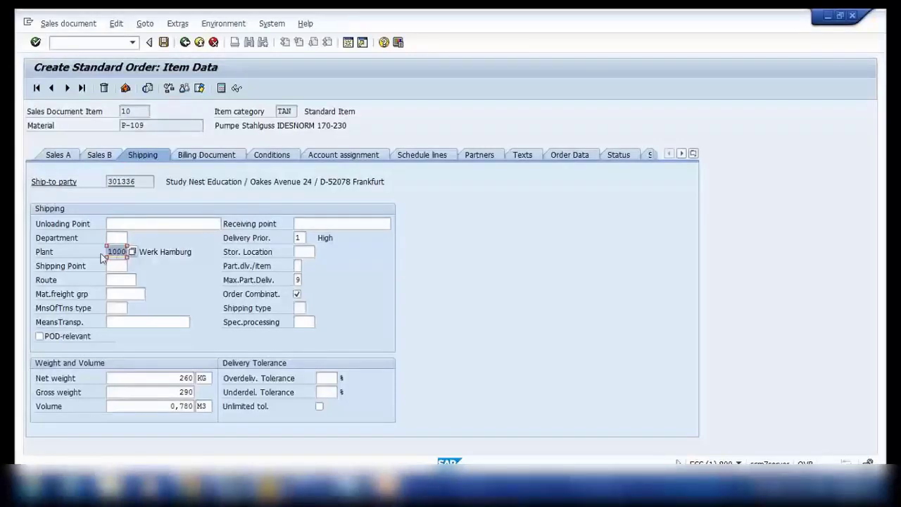
left_click(113, 266)
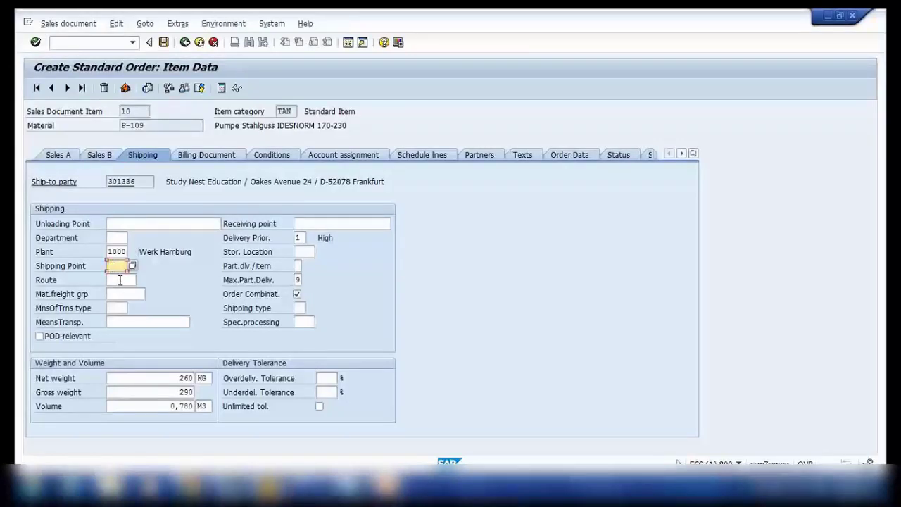
key("Tab")
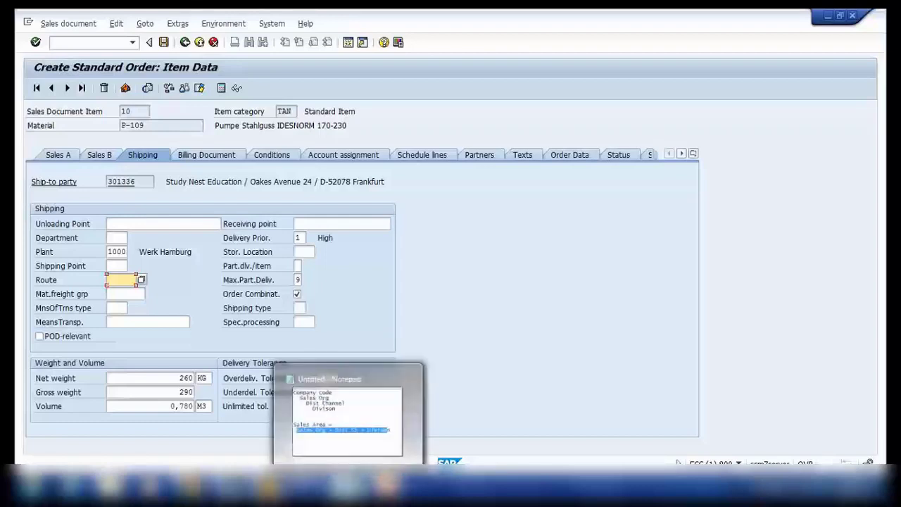
Step: Switch to Notepad and replace all of the existing notes with the heading "Shipping Pt -"
left_click(347, 484)
left_click(243, 232)
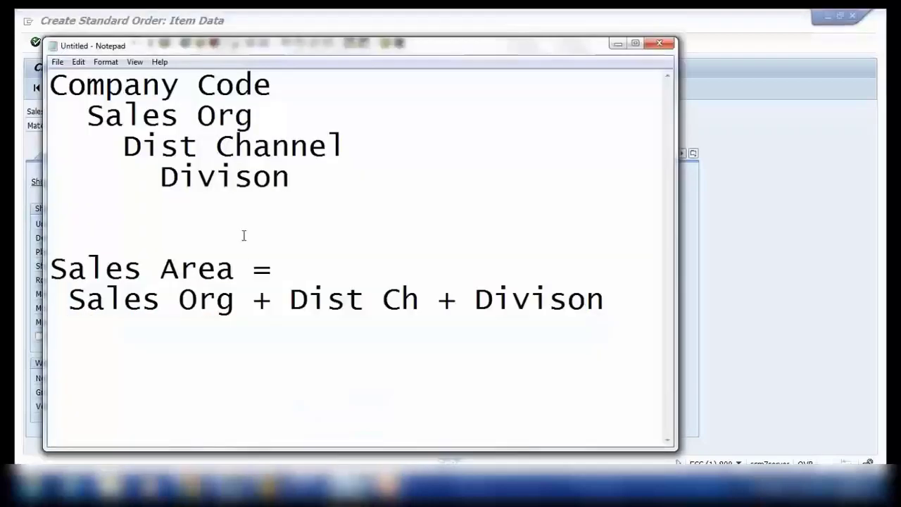
key("ctrl+a")
type("Shi")
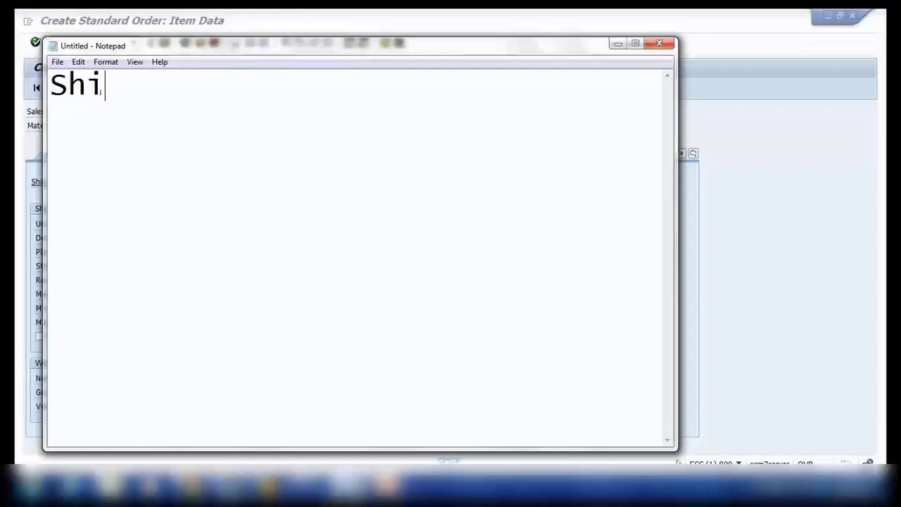
type("pping Pt -")
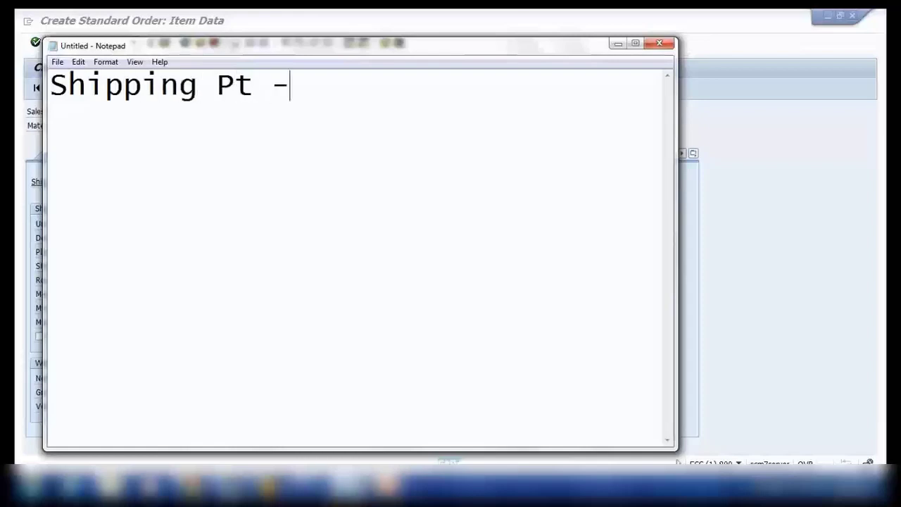
Step: List "Del Plant", "Shipping condition" and "Loading group" on separate lines beneath the heading, with a "+" line between each
key("Return")
type("Del Plant")
key("Return")
type("+")
key("Return")
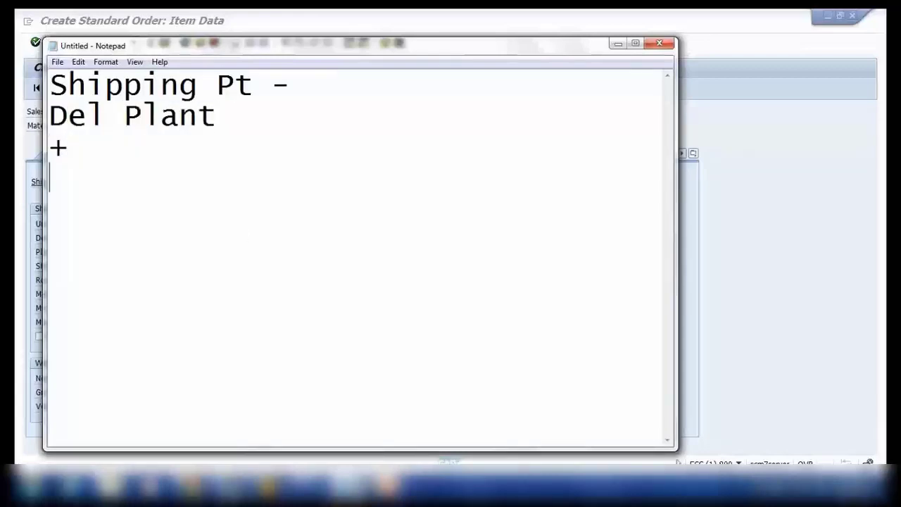
type("Shipping ")
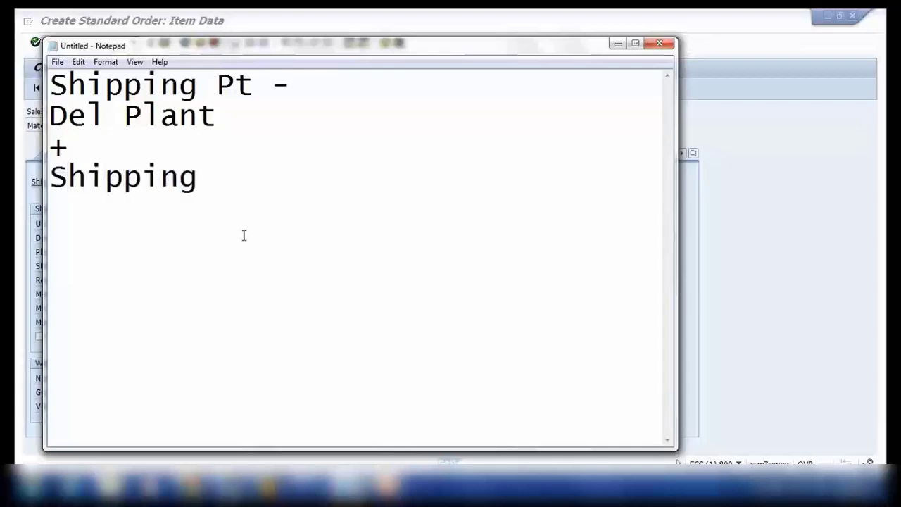
type("conditiona")
key("BackSpace")
key("Return")
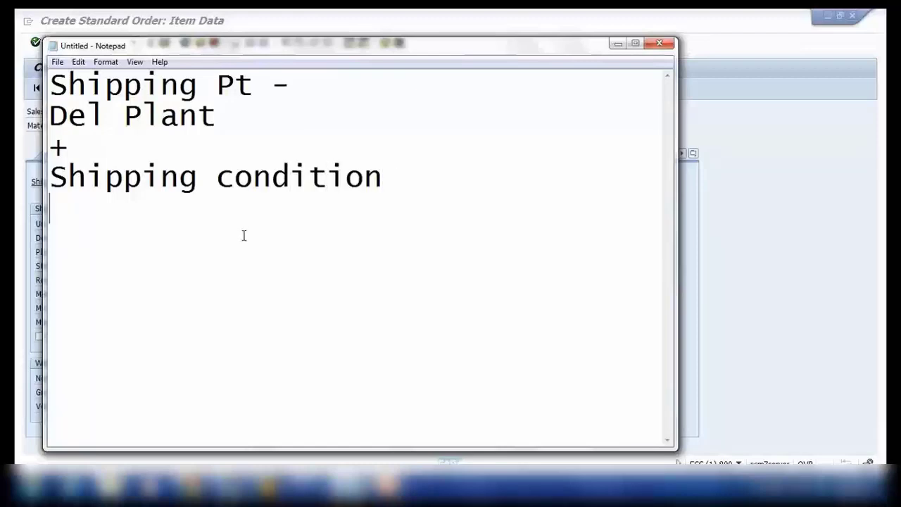
type("+ ")
type("Loadi")
type("ng group")
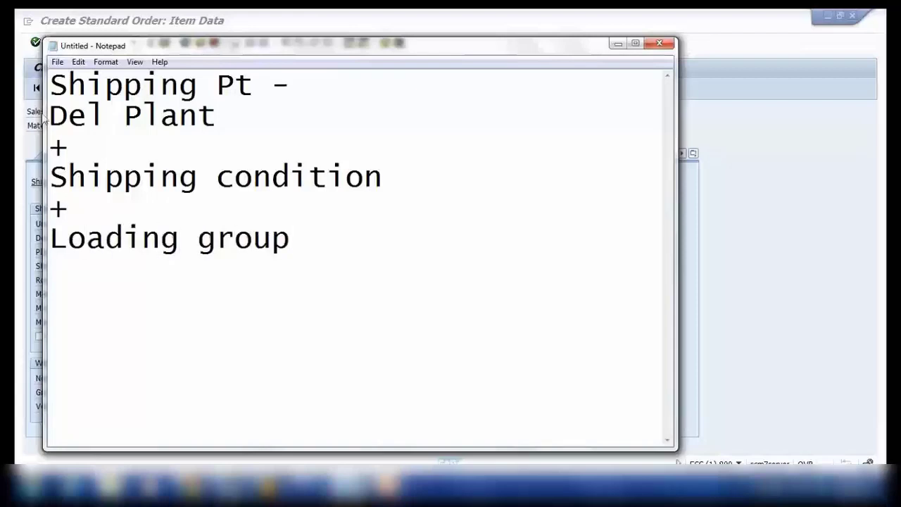
Step: Highlight "Shipping Pt" and "Del Plant" in the note in turn, and switch back to the SAP item data
left_click_drag(49, 85, 272, 84)
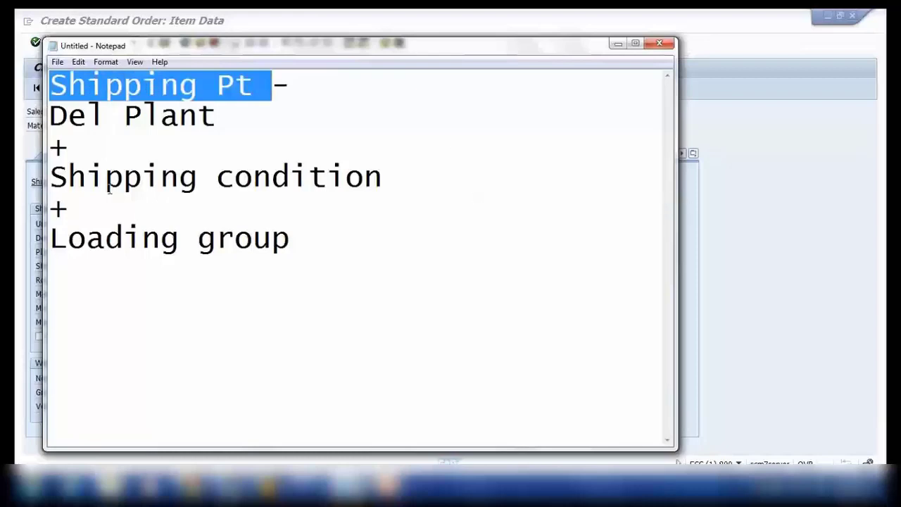
left_click_drag(51, 116, 235, 116)
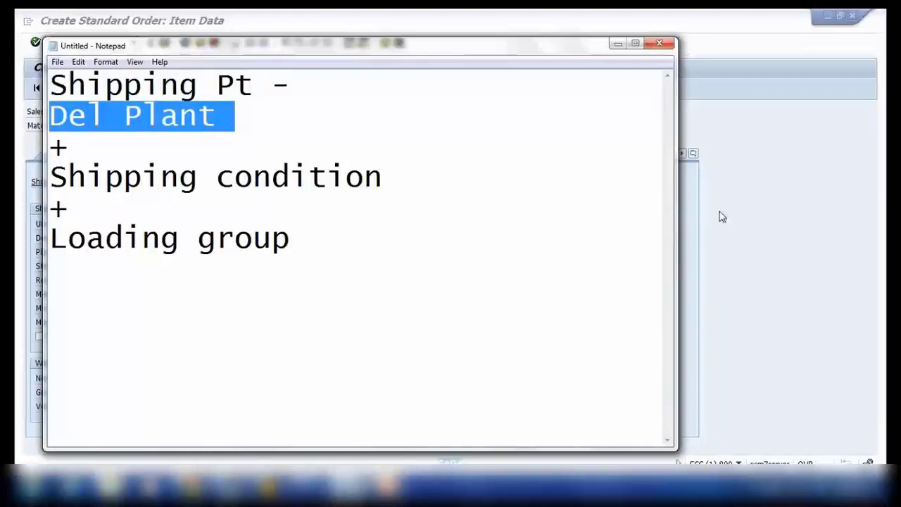
left_click(688, 225)
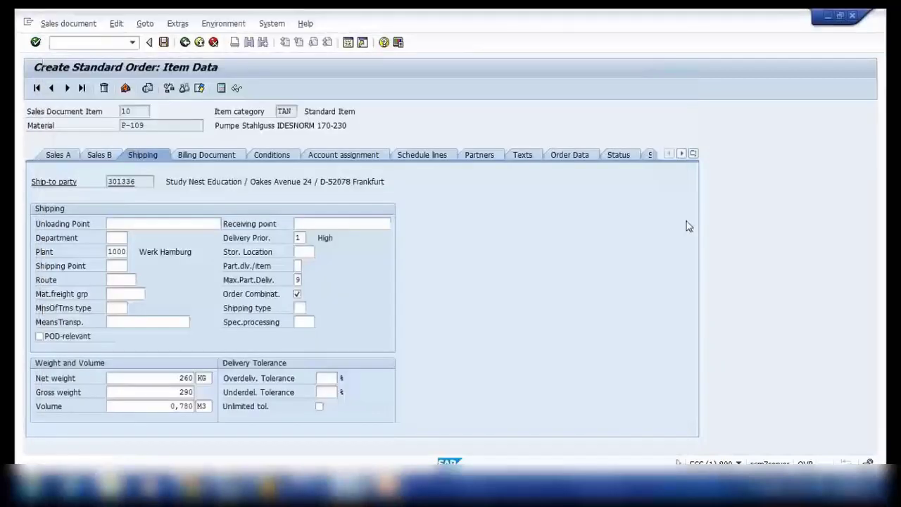
Step: Examine the plant, shipping point and route fields in the shipping data of item 10
left_click(111, 266)
left_click(109, 251)
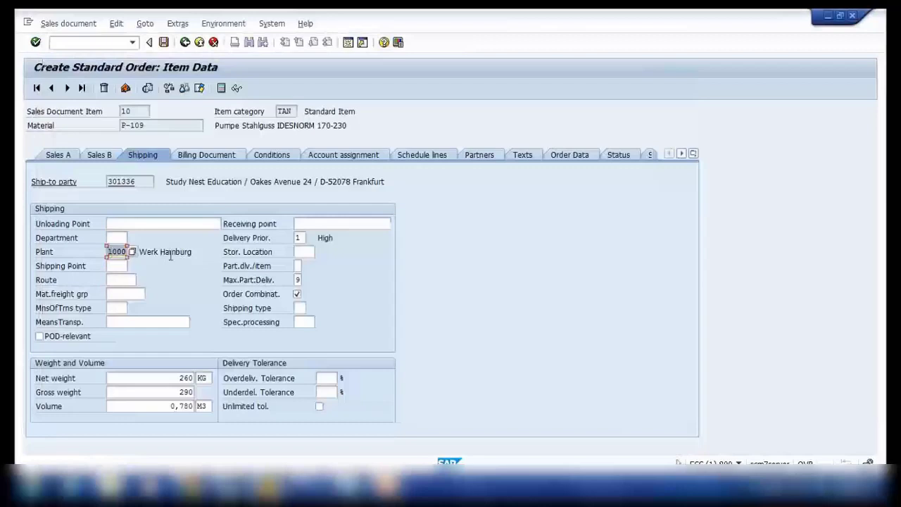
left_click_drag(126, 252, 107, 242)
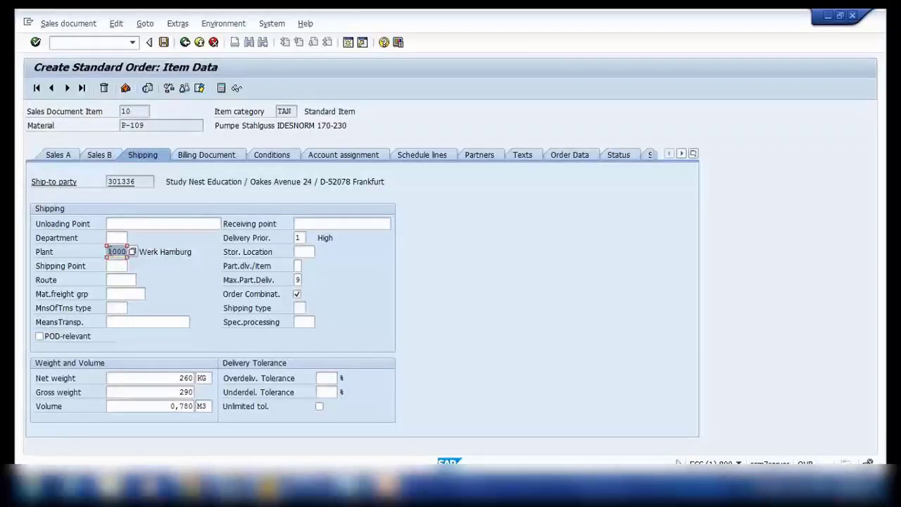
left_click(122, 265)
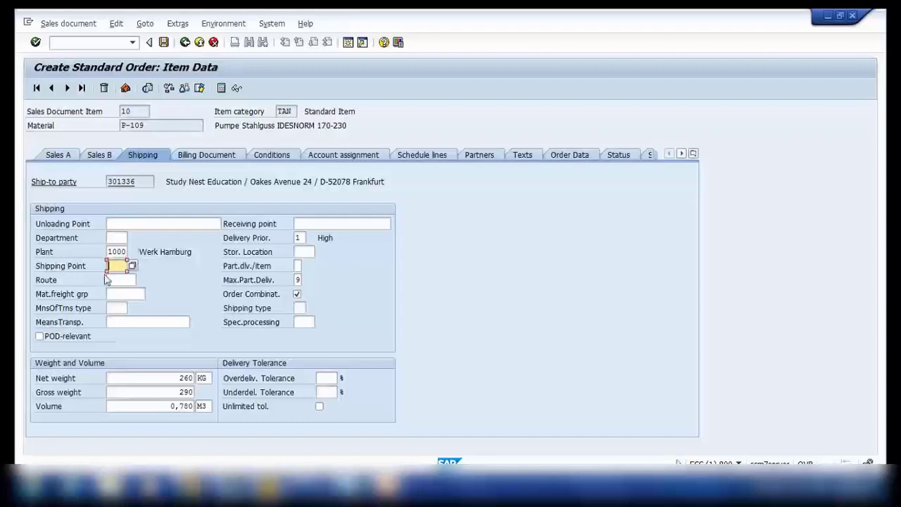
left_click(110, 280)
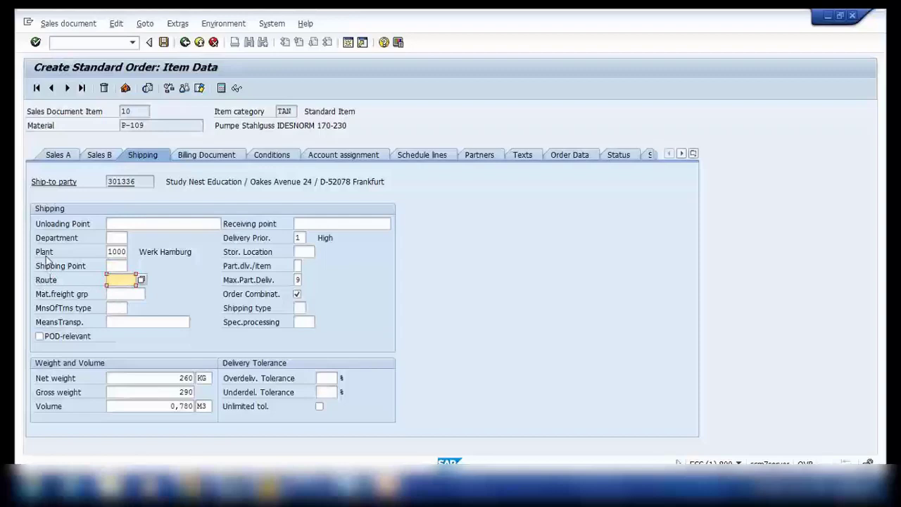
left_click(109, 252)
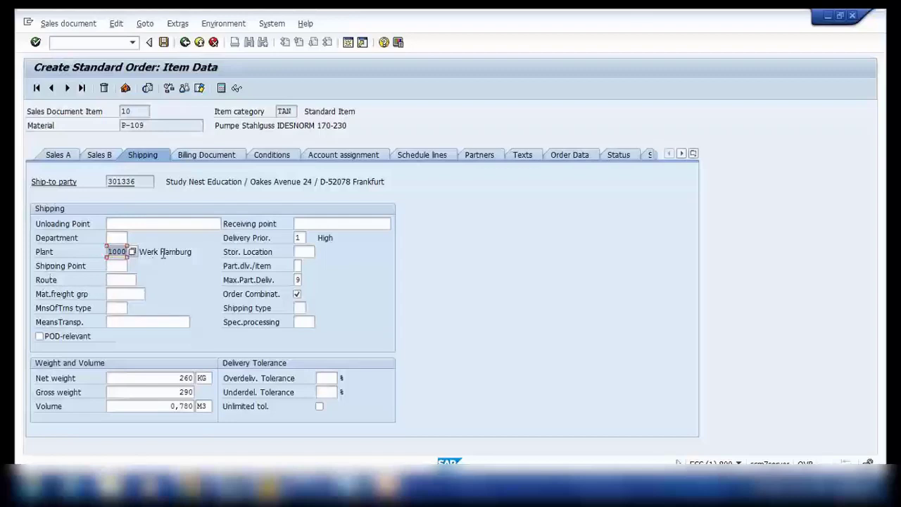
left_click(118, 267)
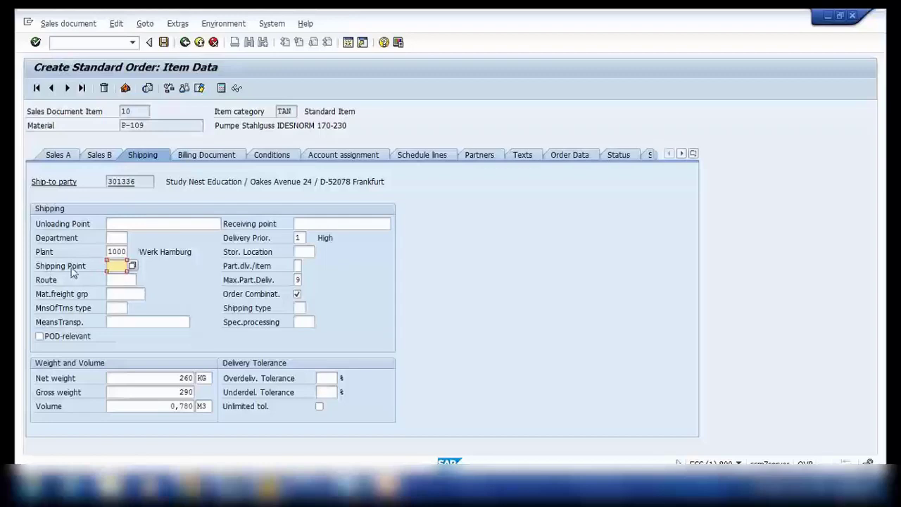
left_click(124, 281)
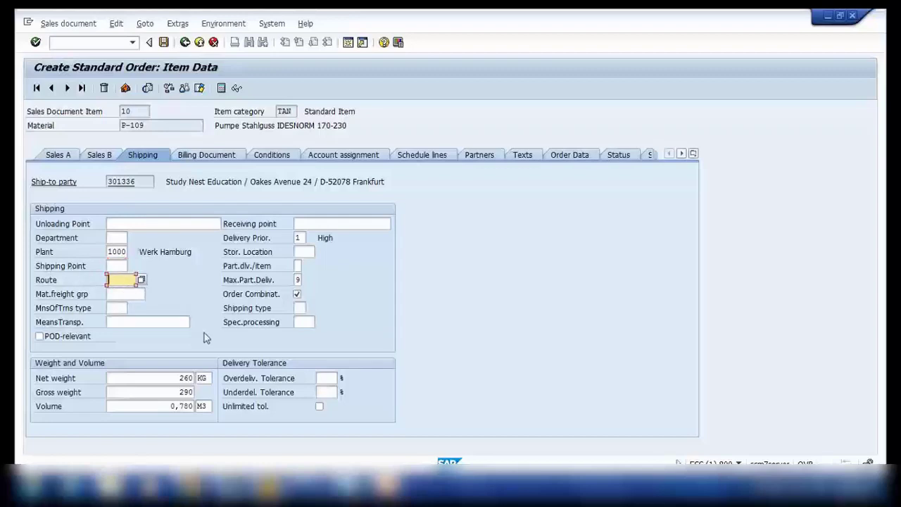
Step: Review the Sources for Document Data slide in PowerPoint, end the show and recheck the shipping point and route in SAP
key("alt+Tab")
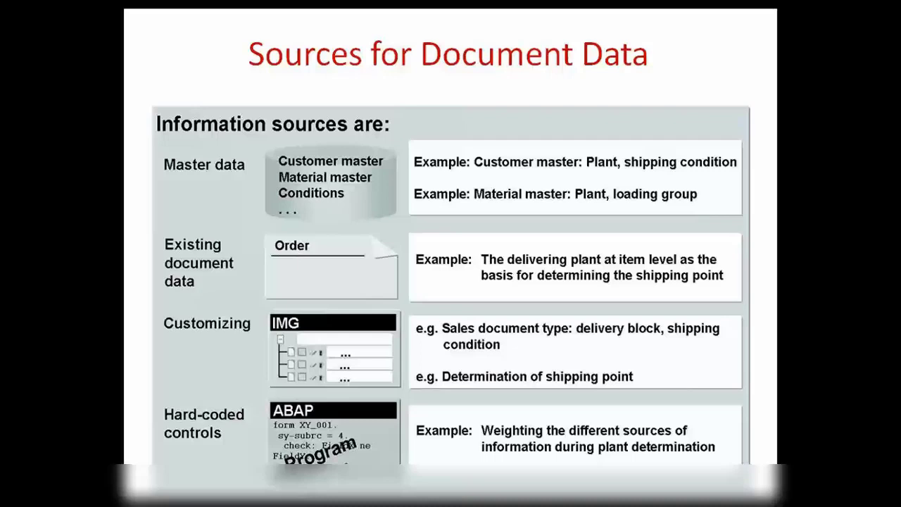
key("Escape")
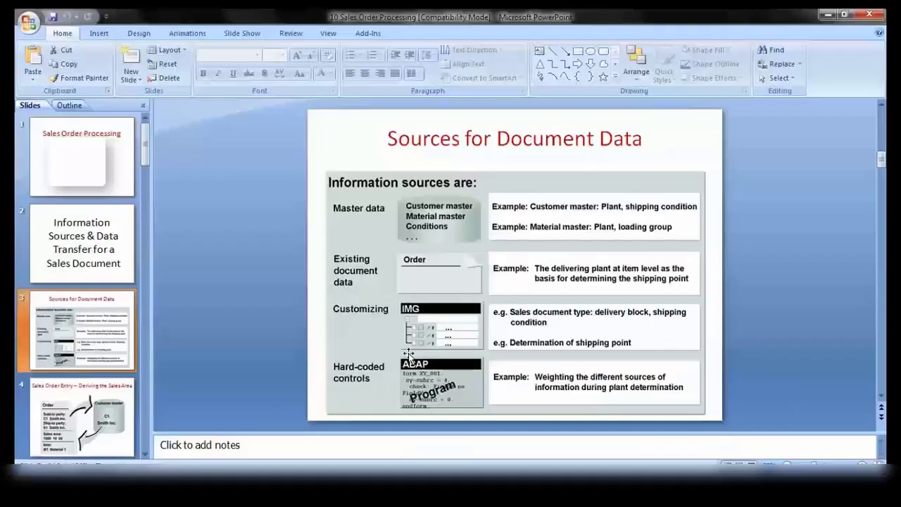
mouse_move(288, 439)
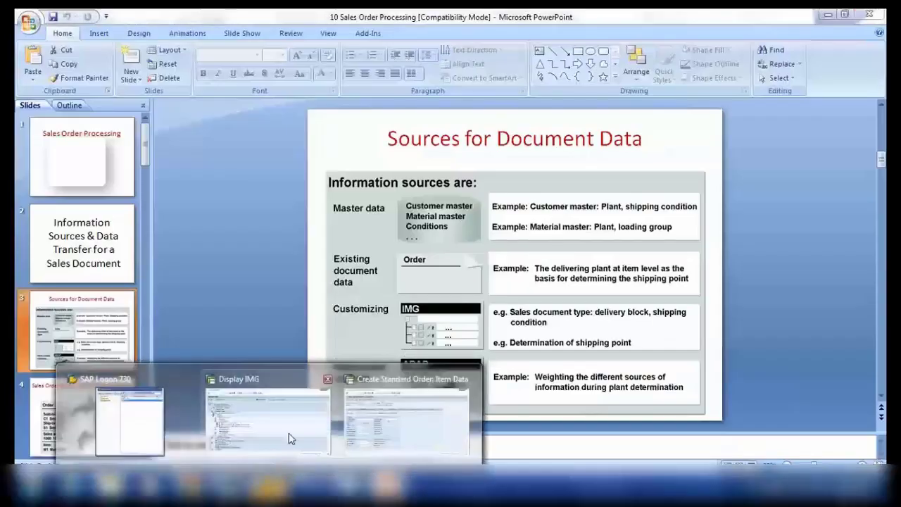
left_click(405, 426)
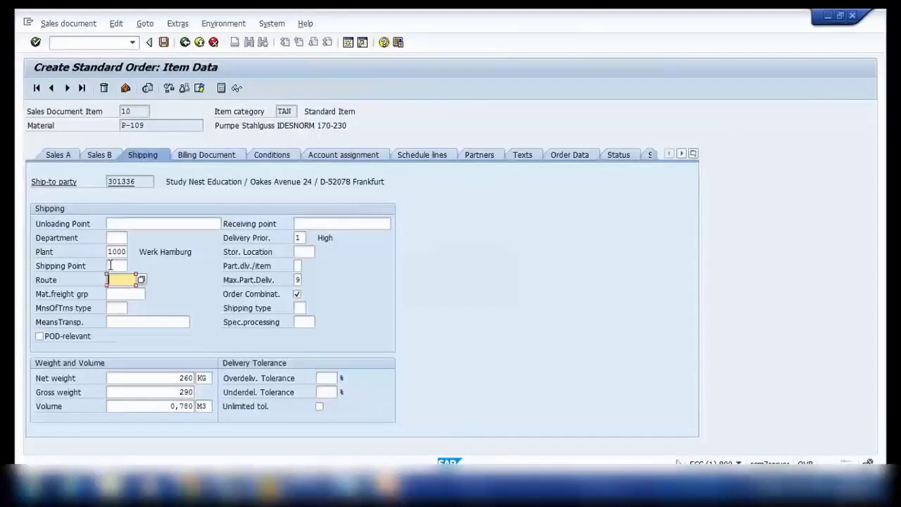
left_click(111, 265)
left_click(125, 280)
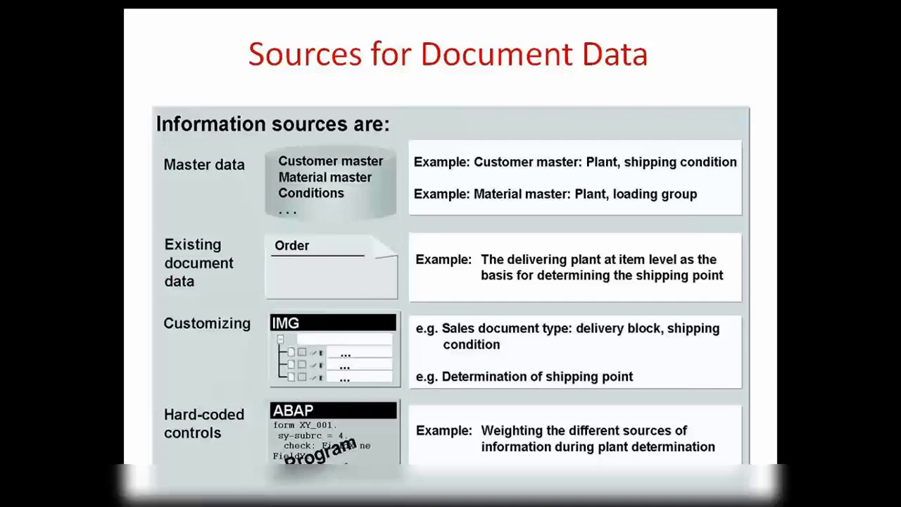
Step: Present the Sales Order Entry – Deriving the Sales Area slide full screen in PowerPoint and end the slide show
key("Right")
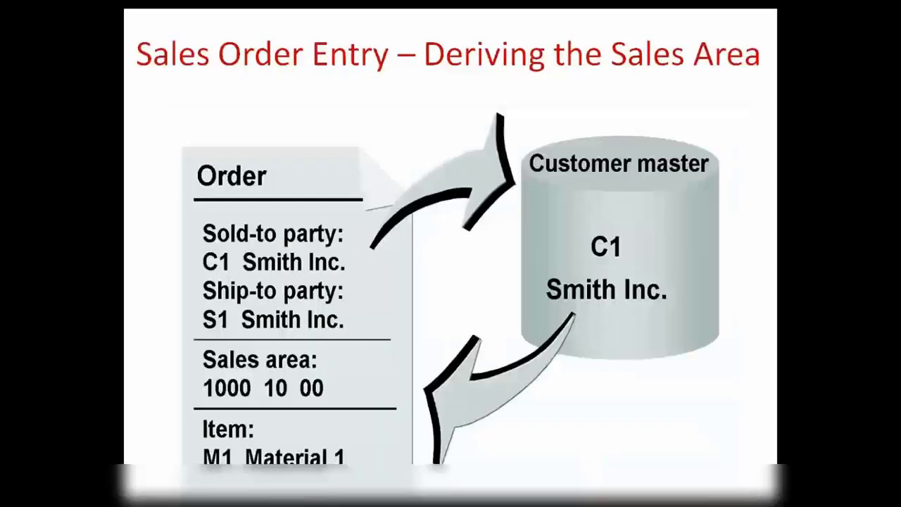
key("Escape")
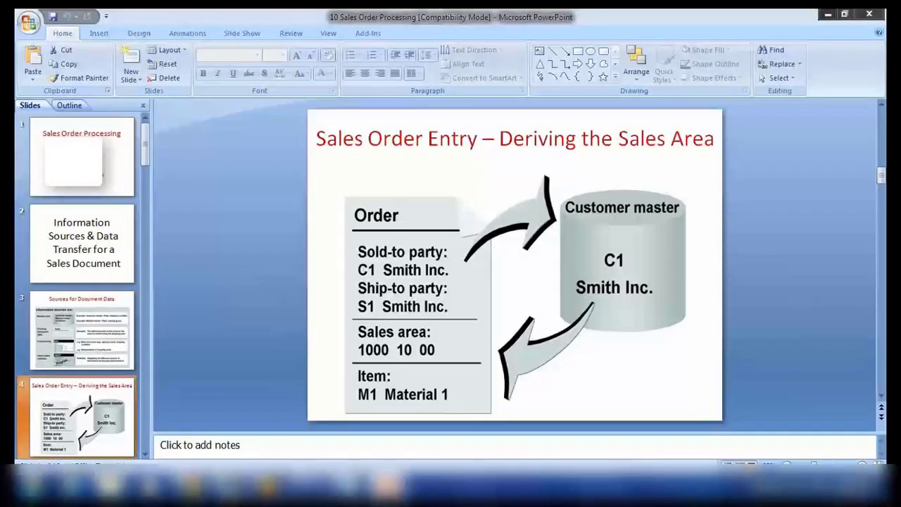
key("shift+F5")
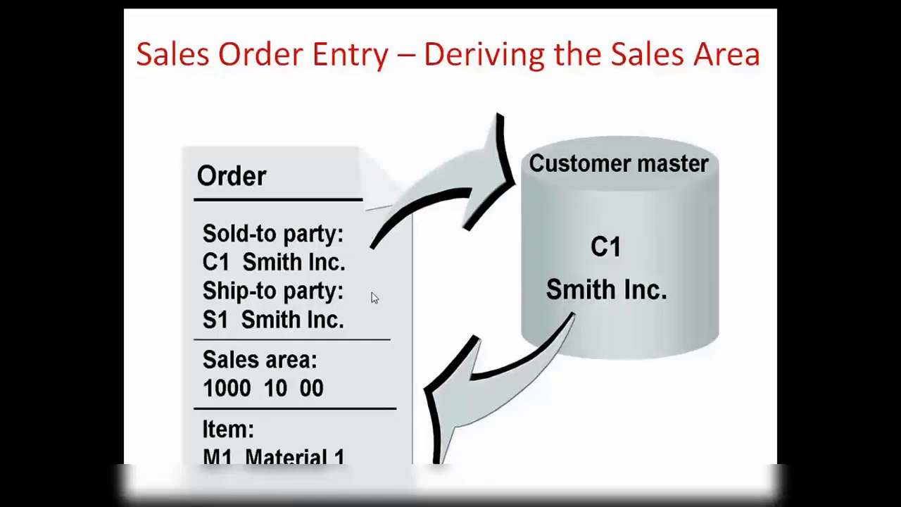
key("Escape")
Step: Switch to the SAP order window, abandon the current order with /n and start transaction va01
mouse_move(270, 486)
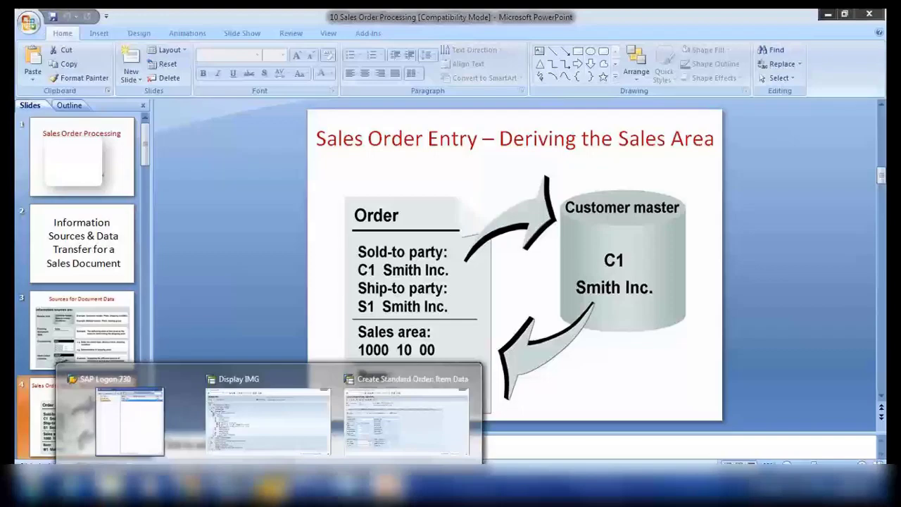
left_click(412, 446)
type("/n")
key("Return")
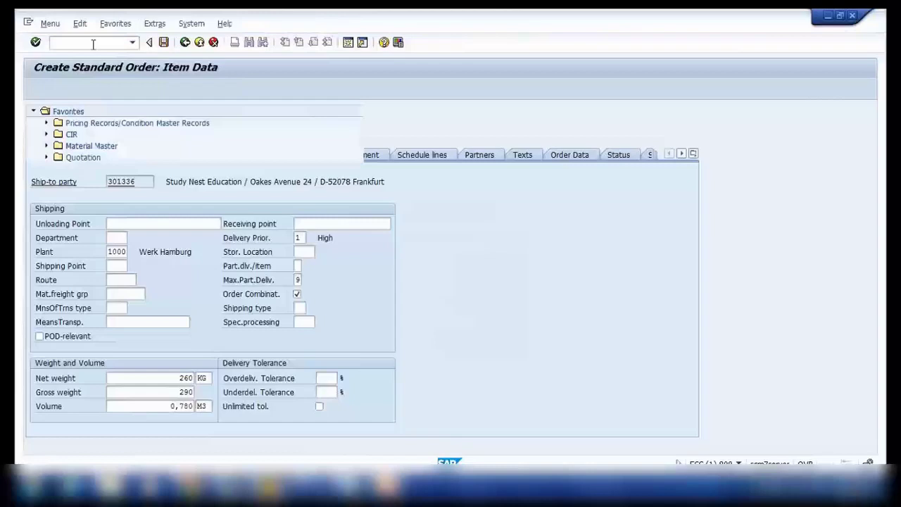
left_click(93, 44)
type("va01")
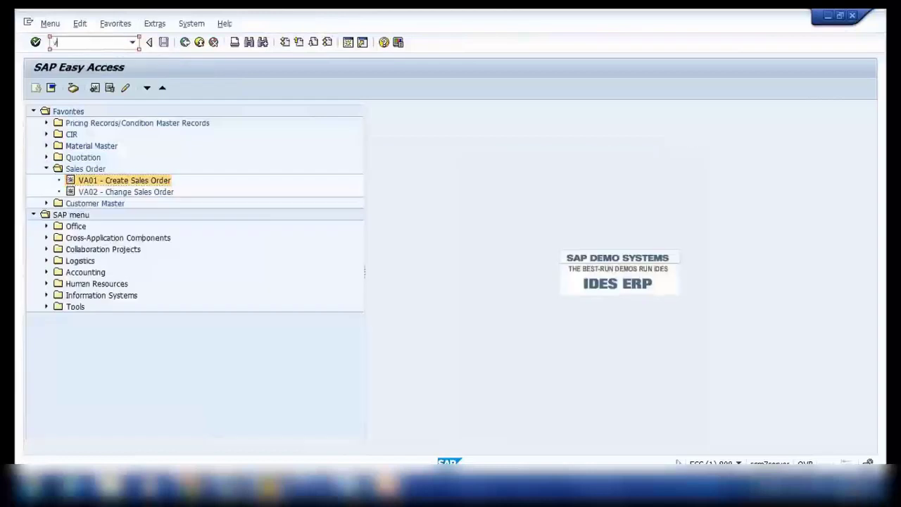
key("Return")
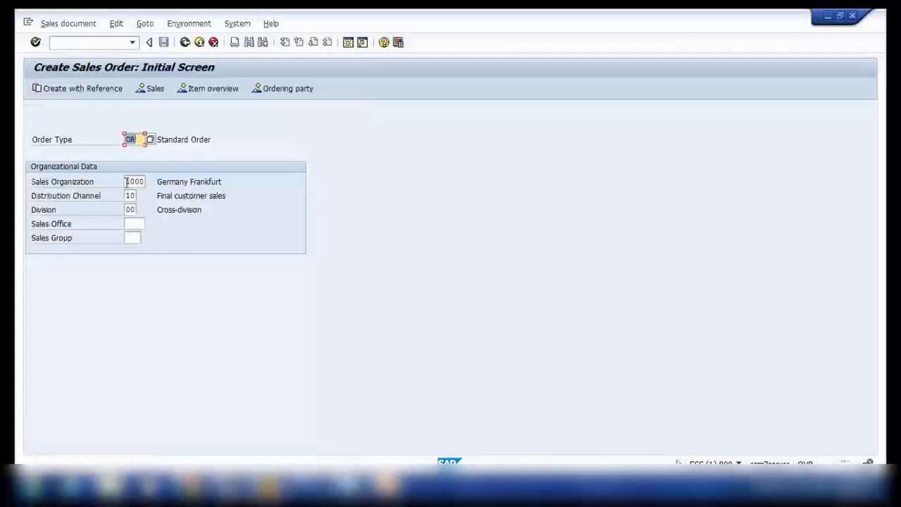
Step: Examine the sales organization, distribution channel and division on the initial screen of the sales order
left_click(126, 182)
left_click(128, 195)
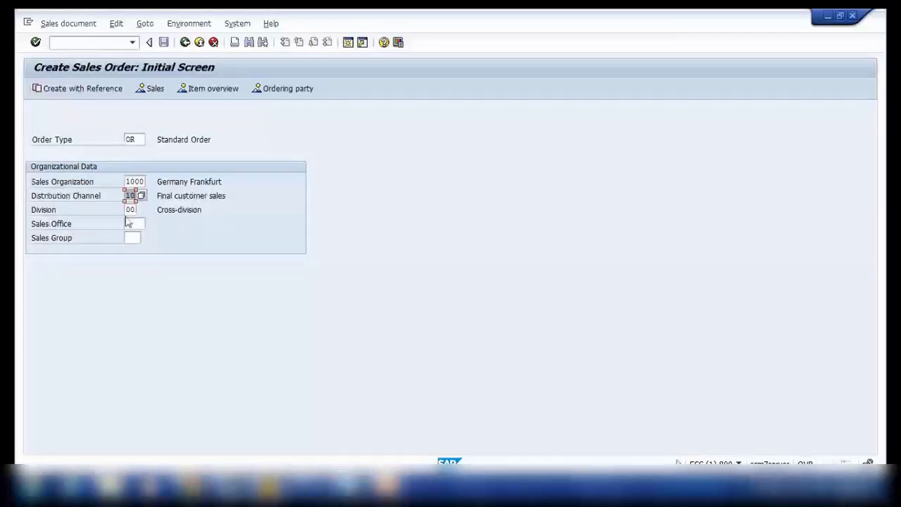
left_click(129, 209)
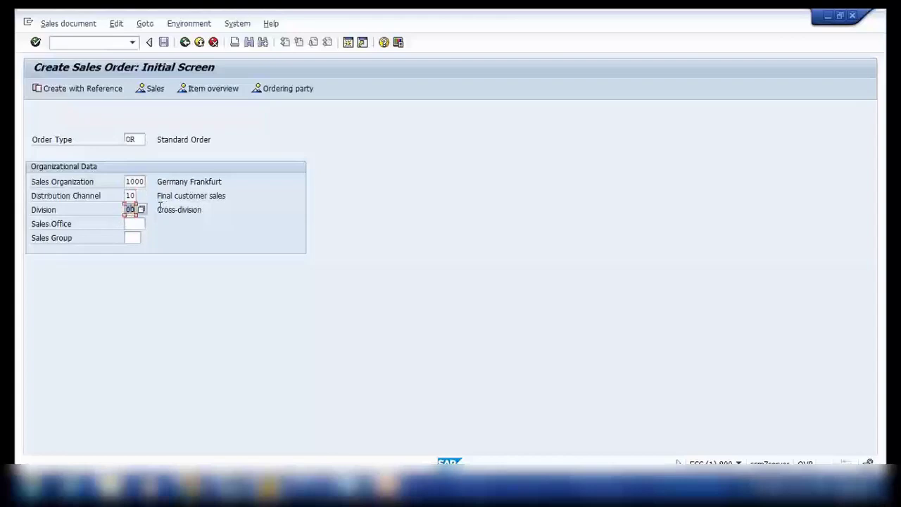
left_click(127, 181)
left_click(129, 195)
left_click(130, 209)
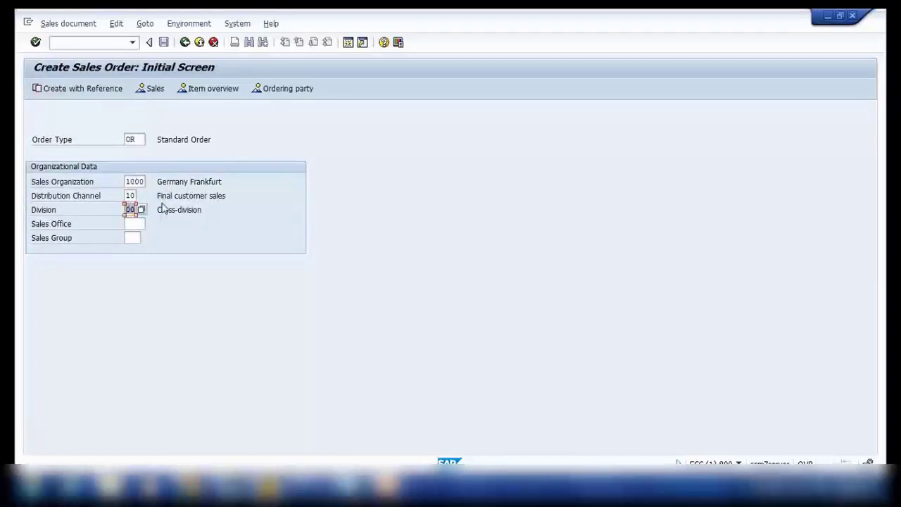
Step: Clear the sales organization, distribution channel and division, and continue to the order overview with order type OR
left_click(128, 182)
key("Tab")
key("Delete")
key("Delete")
key("Tab")
key("Delete")
key("Delete")
left_click(135, 139)
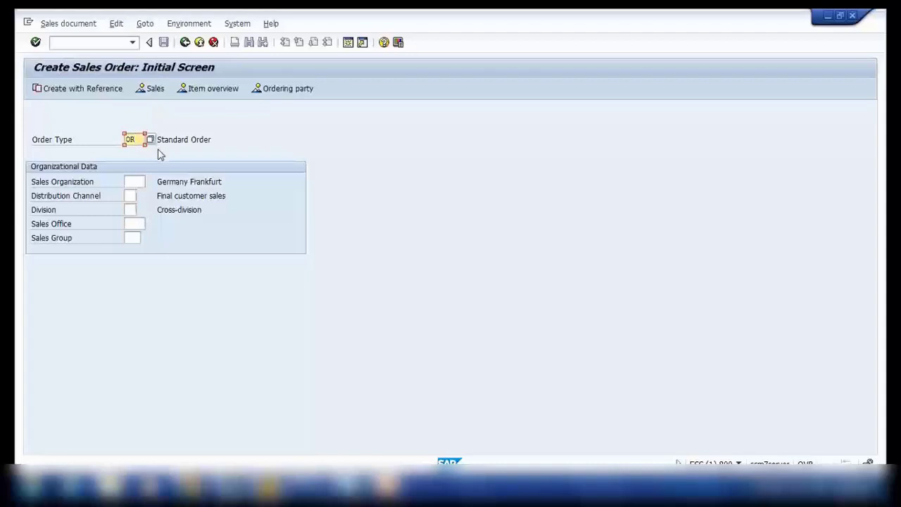
key("Return")
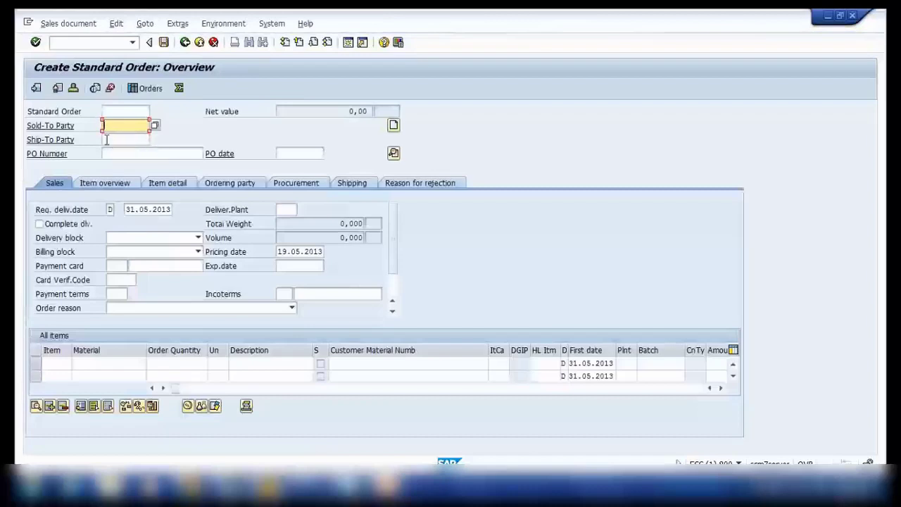
Step: Enter the Study Nest Education customer number as the sold-to party of the standard order and confirm the entry
left_click(111, 129)
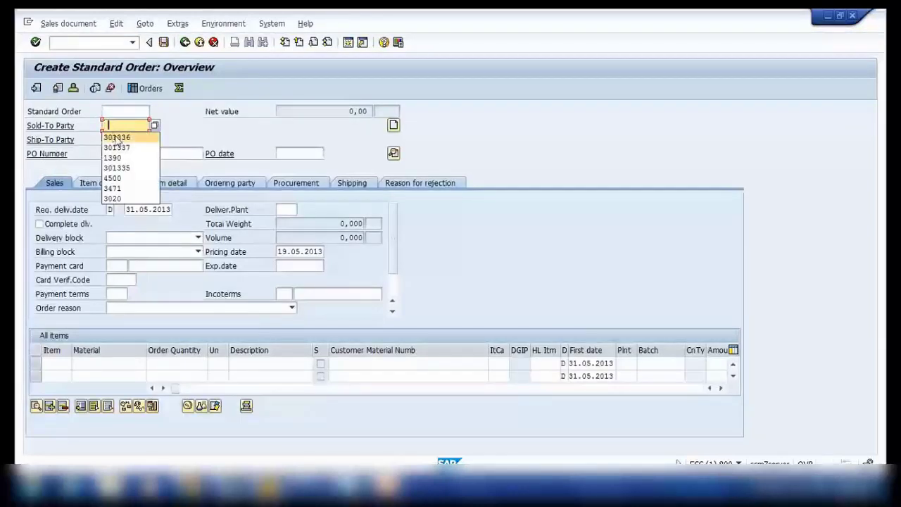
left_click(114, 137)
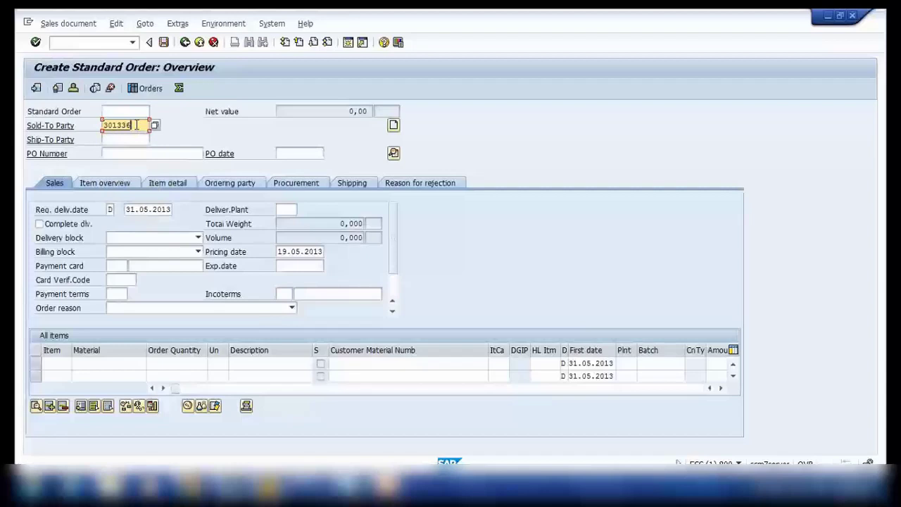
left_click_drag(135, 126, 83, 130)
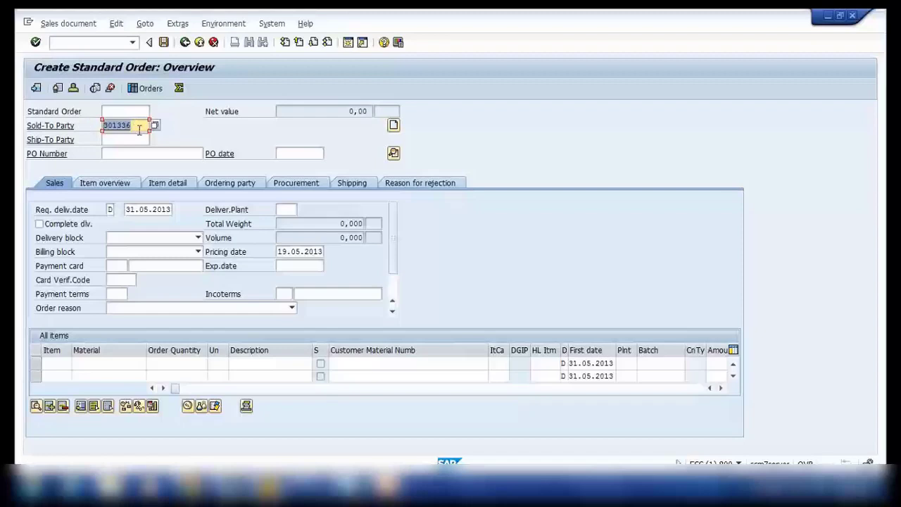
key("Return")
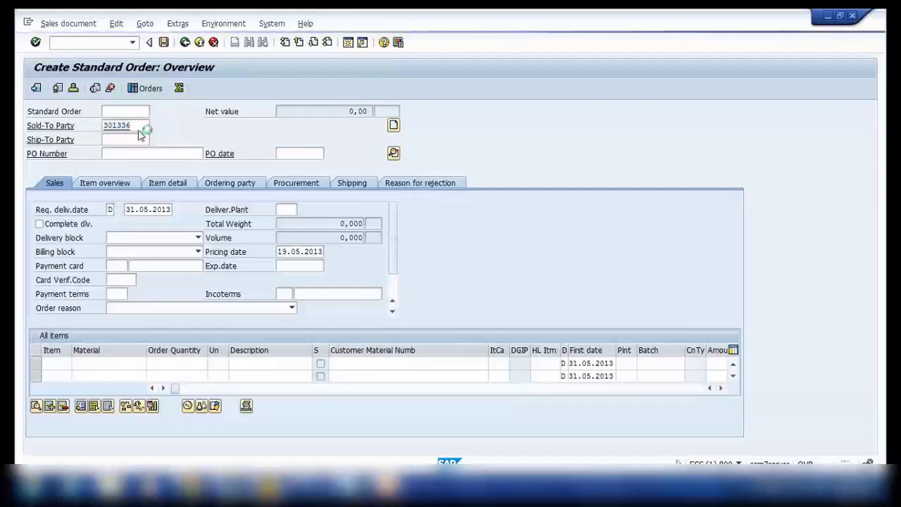
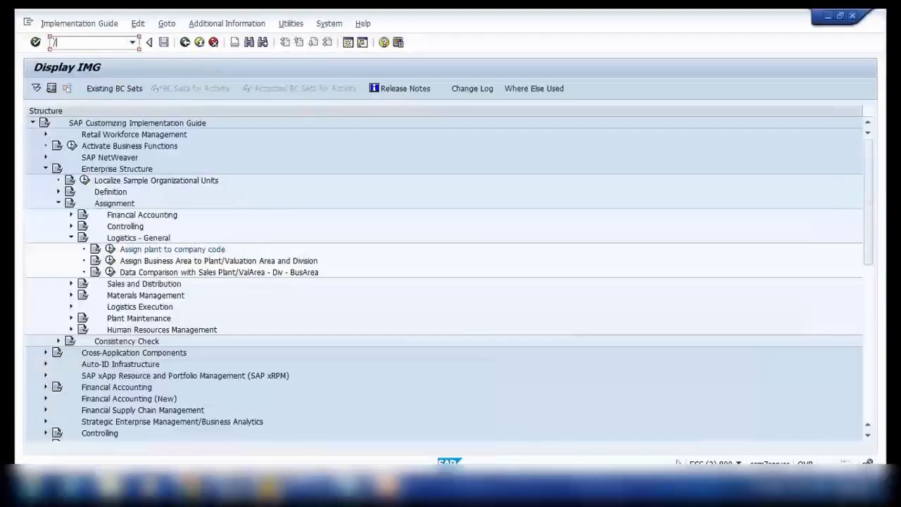
Step: In the other SAP session, start transaction vd02 and choose 1000 / 10 / 00 from the customer's own sales areas
type("/nvd02")
key("Return")
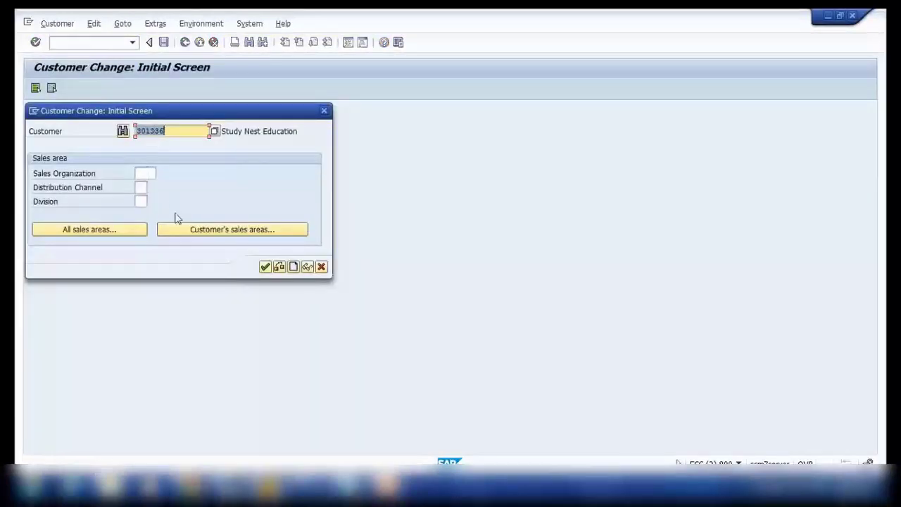
left_click(189, 232)
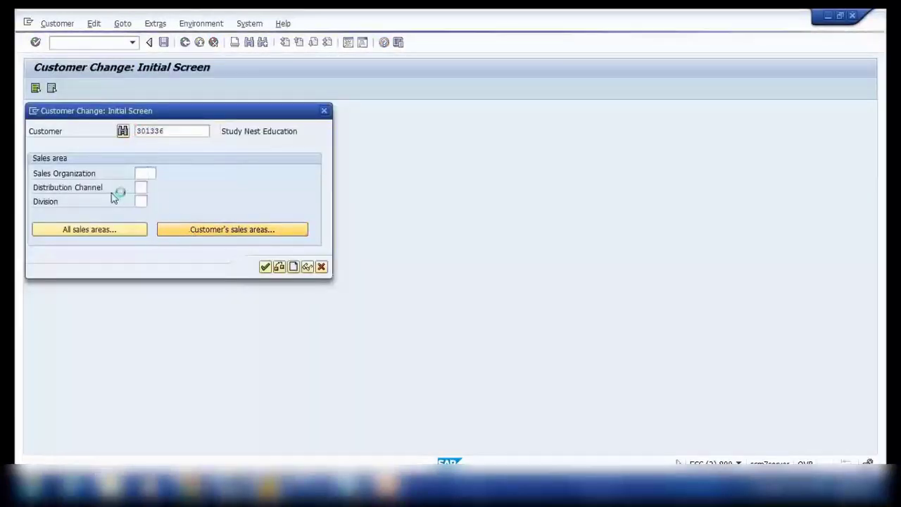
double_click(131, 202)
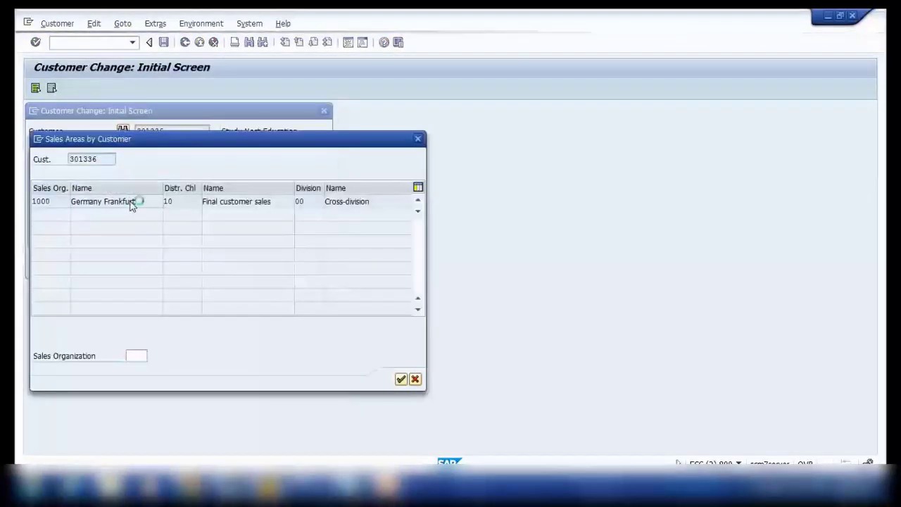
left_click(143, 187)
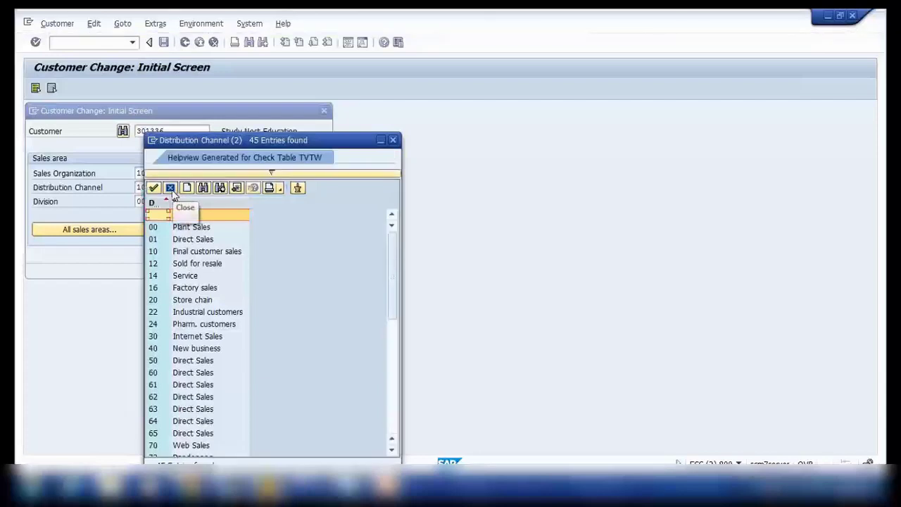
left_click(170, 188)
Step: Compare with the sales areas offered for the customer in the order session, and return to the customer change session
mouse_move(260, 452)
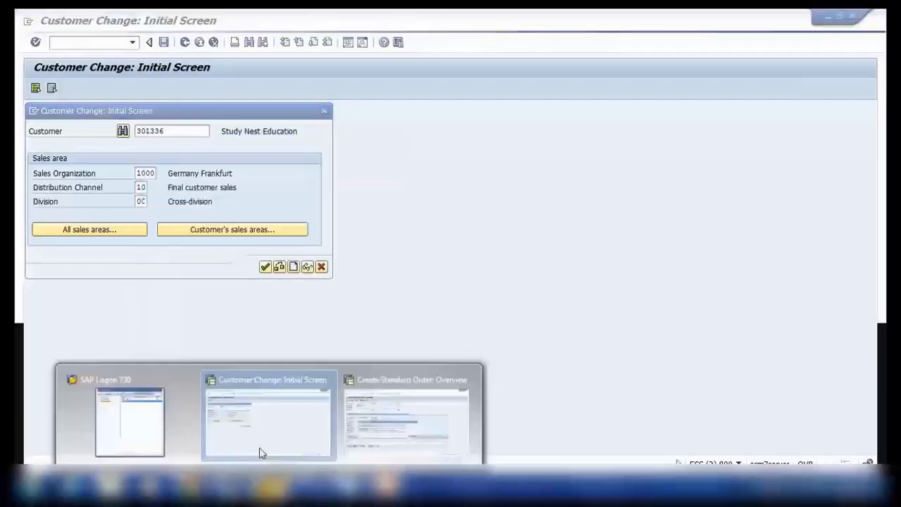
mouse_move(274, 486)
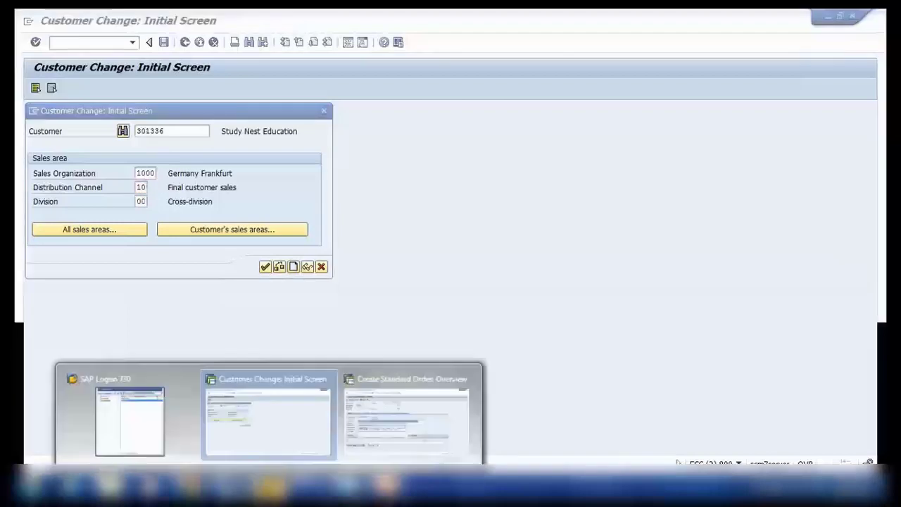
left_click(411, 437)
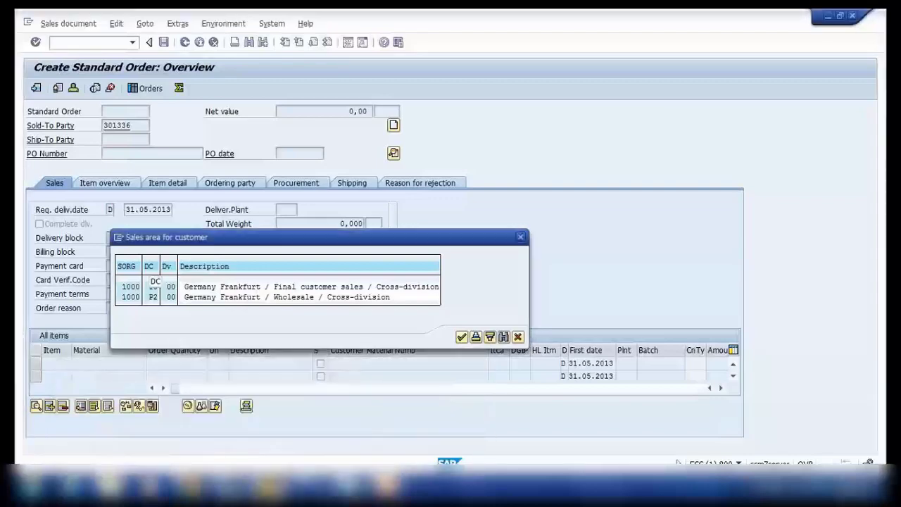
key("alt+Tab")
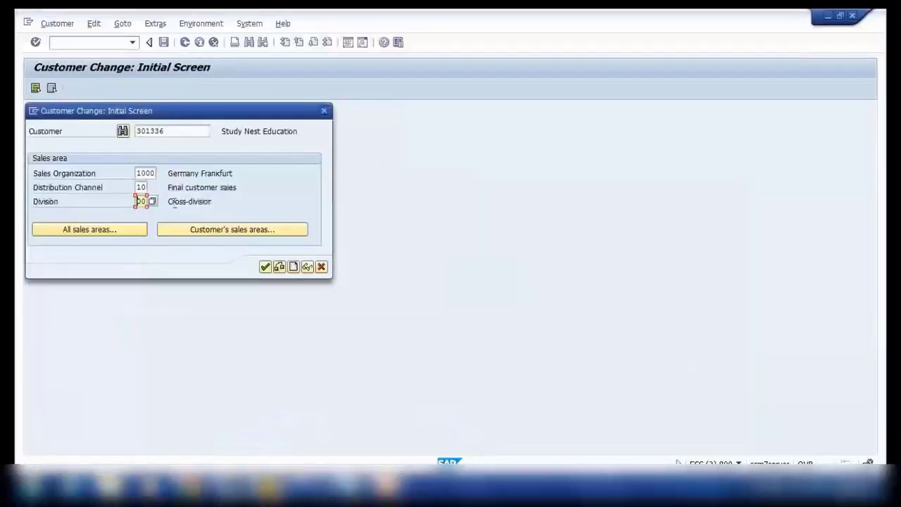
Step: Clear the division, choose distribution channel P2 Wholesale, and try to open the customer master for that sales area
key("BackSpace")
left_click(141, 187)
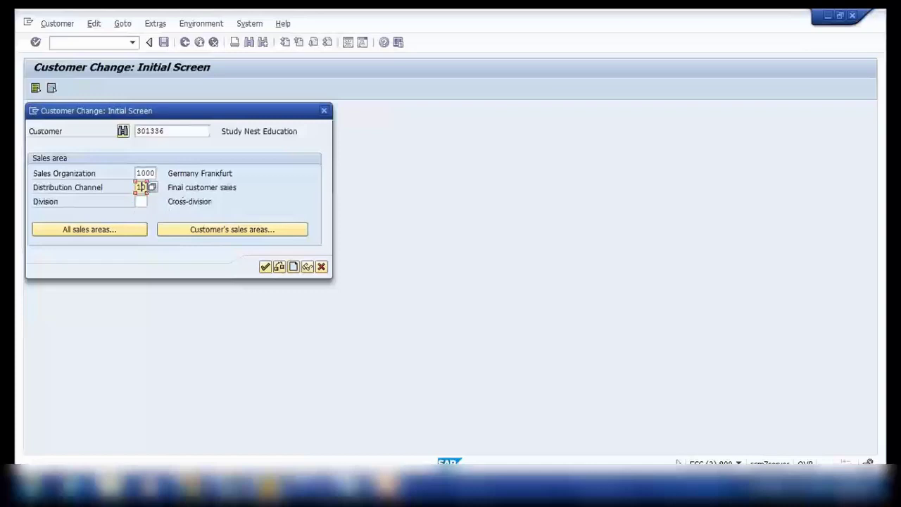
left_click(151, 188)
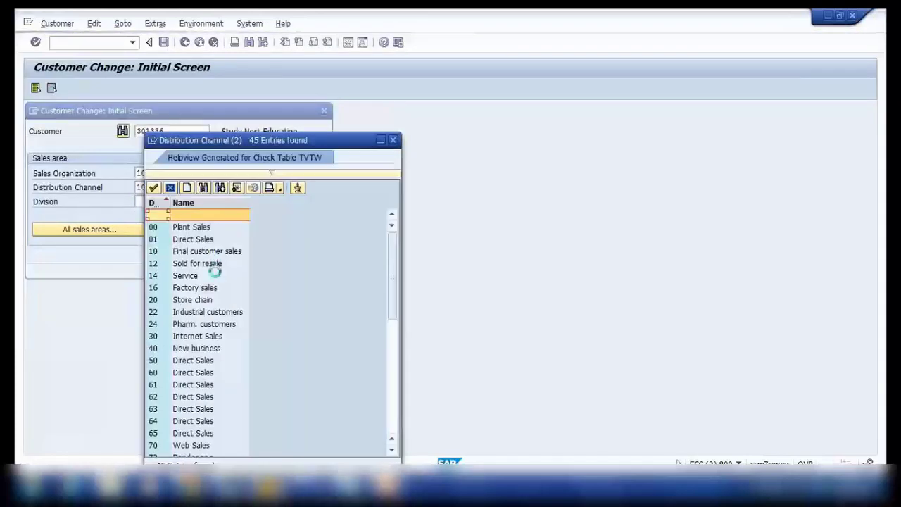
scroll(218, 285, "down", 3)
scroll(217, 286, "up", 2)
scroll(217, 285, "down", 7)
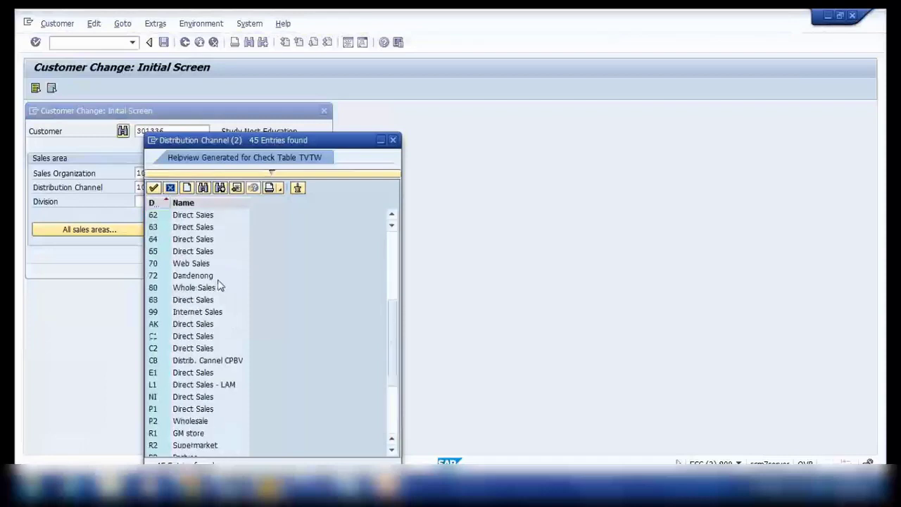
double_click(207, 315)
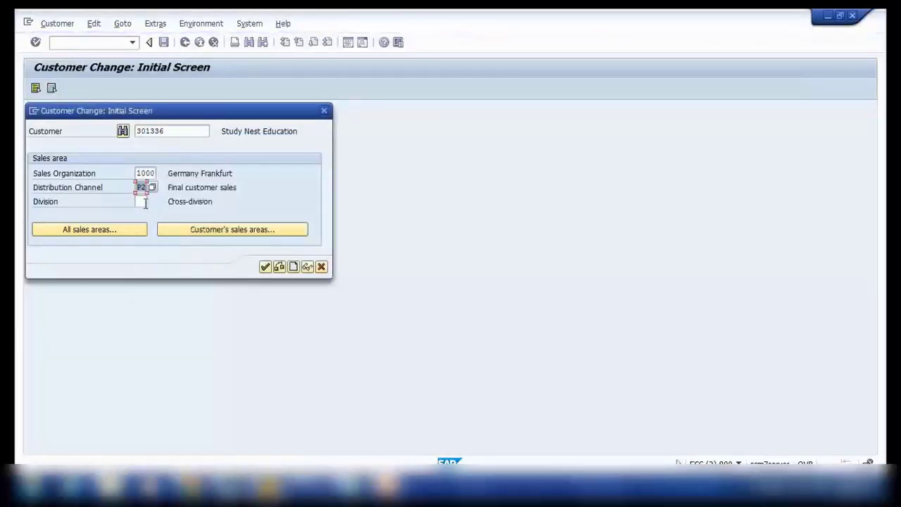
left_click(266, 265)
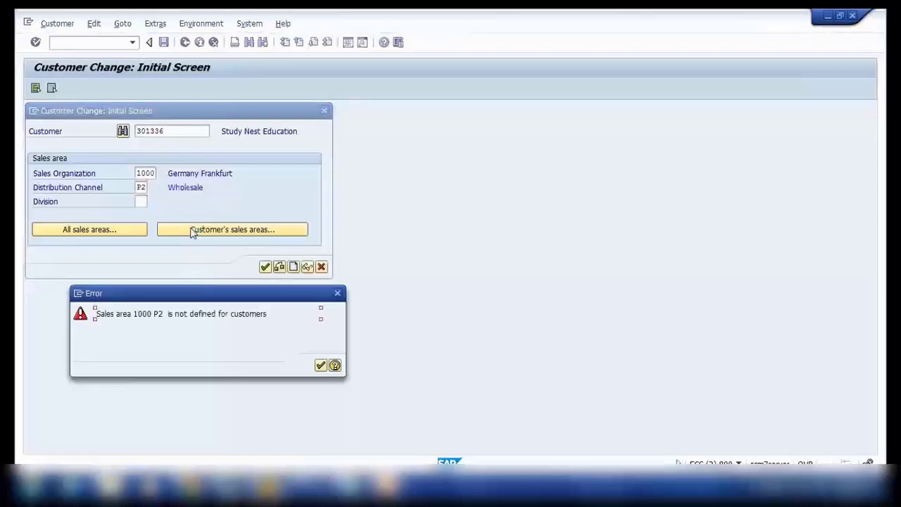
left_click(320, 366)
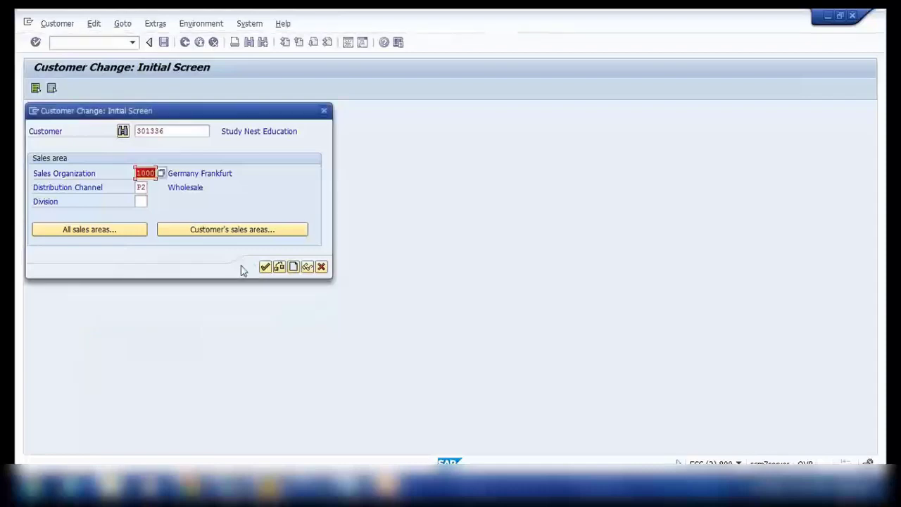
Step: Back in the order session, assign sales area 1000 / P2 / 00 to the order and check it in the header data
left_click(269, 487)
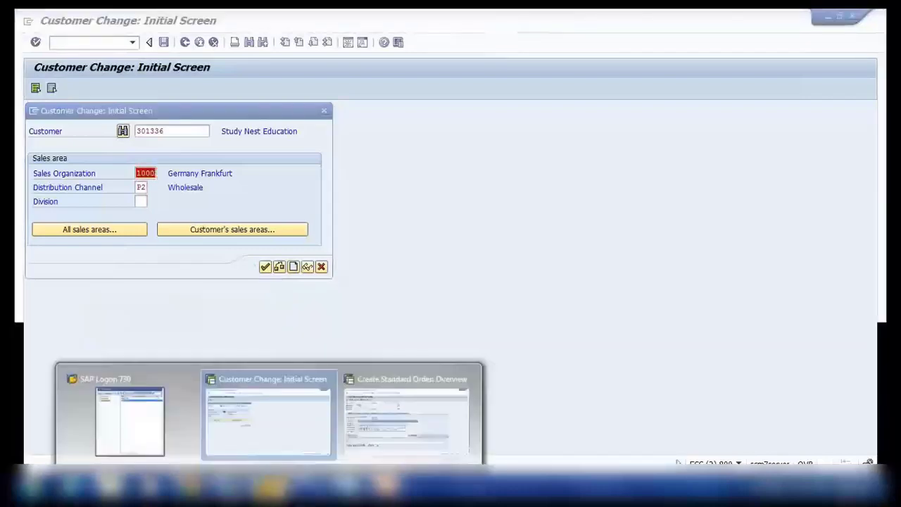
left_click(380, 447)
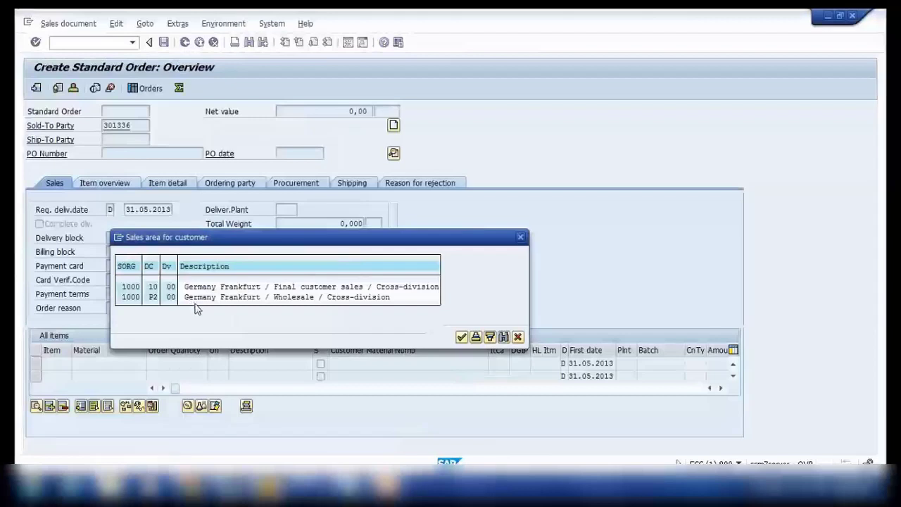
left_click(190, 300)
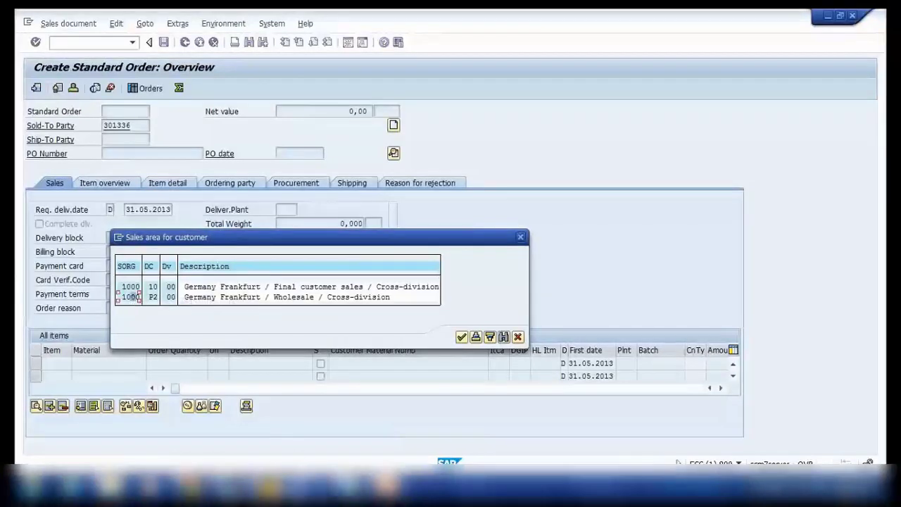
mouse_move(270, 488)
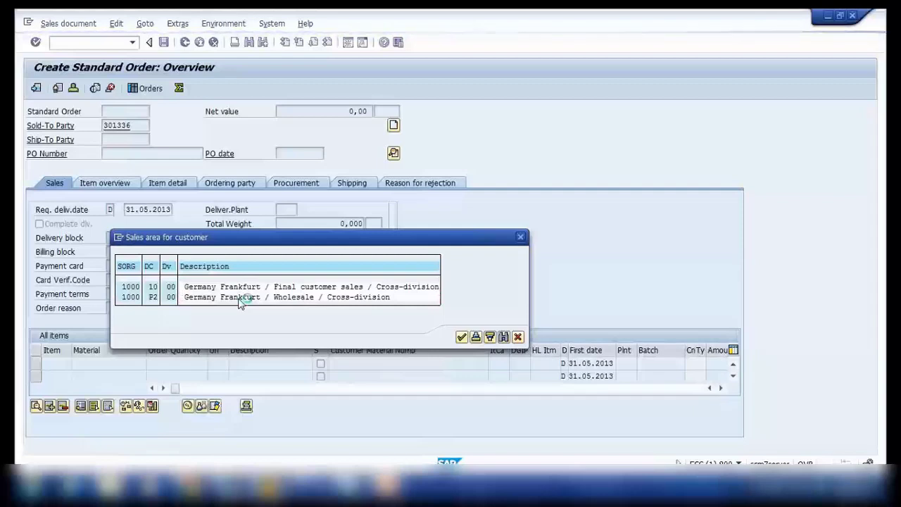
double_click(239, 297)
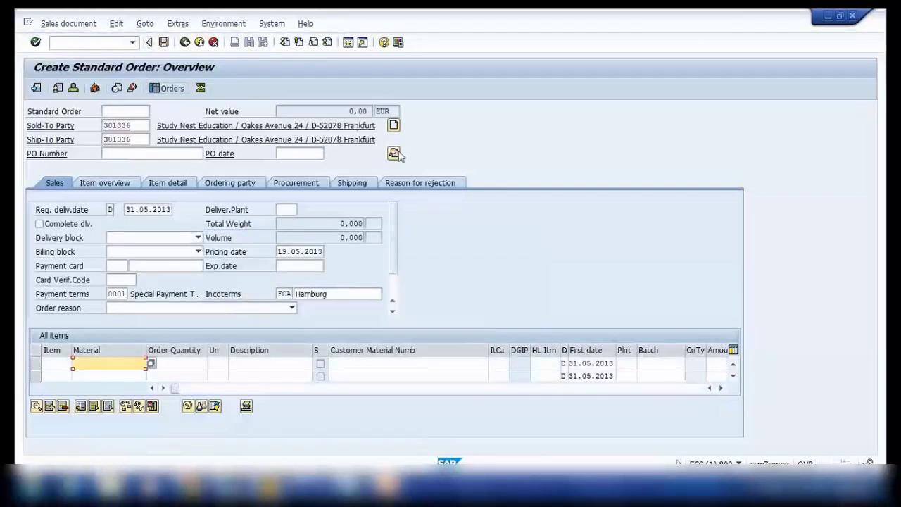
left_click(270, 185)
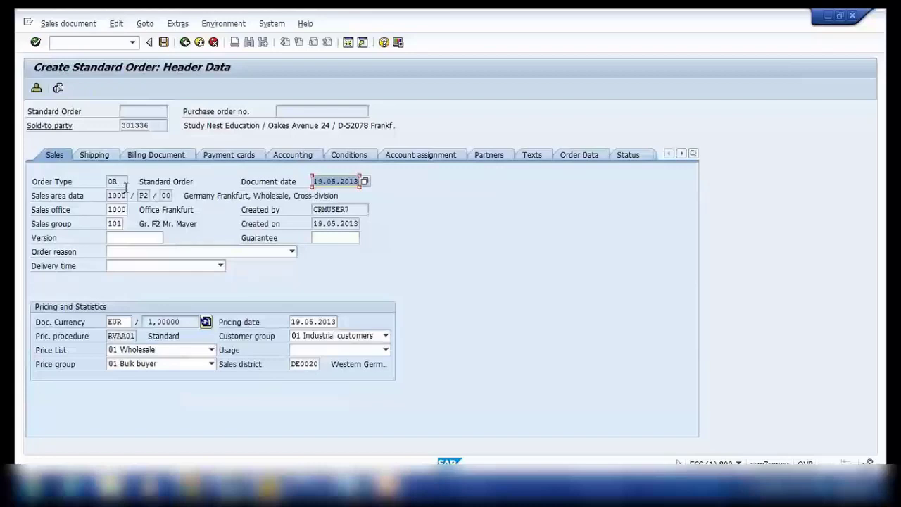
left_click(207, 229)
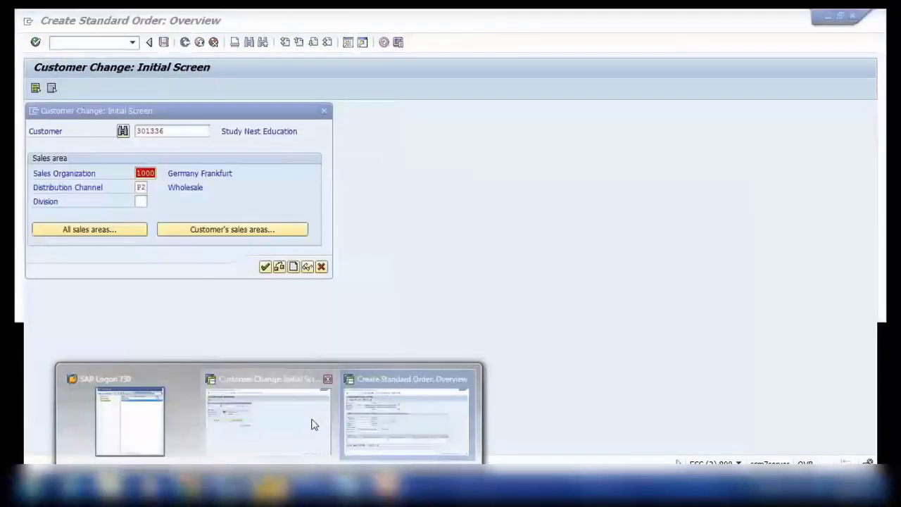
Step: In the customer change session, try to open the customer with division 00 under 1000 / P2, and cancel the transaction
left_click(312, 424)
left_click(142, 201)
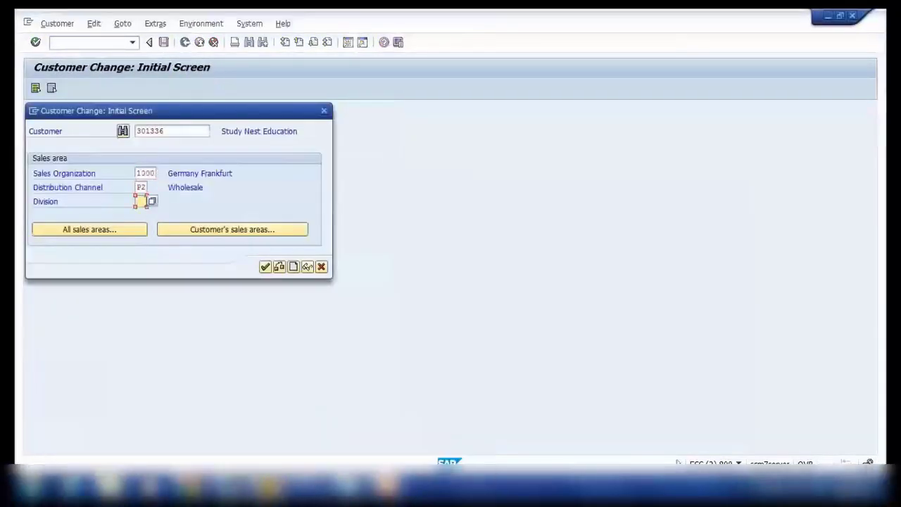
type("00")
key("Return")
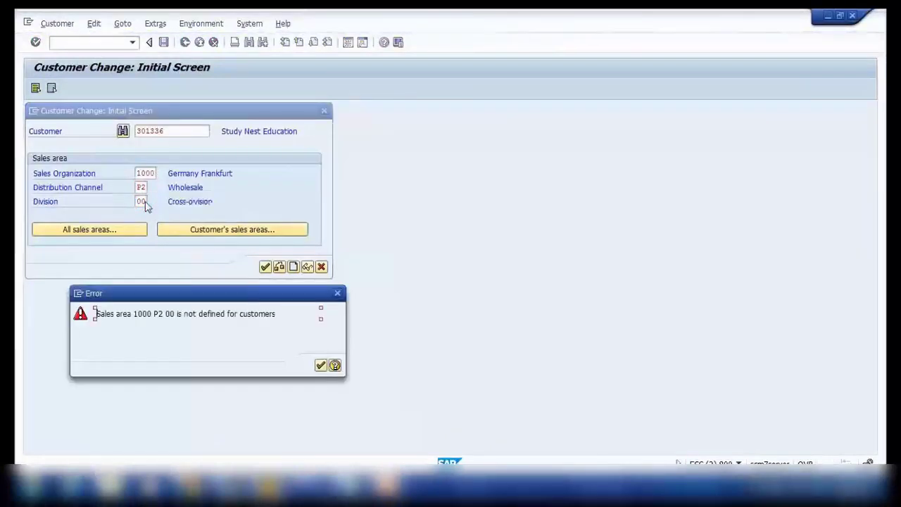
left_click(320, 365)
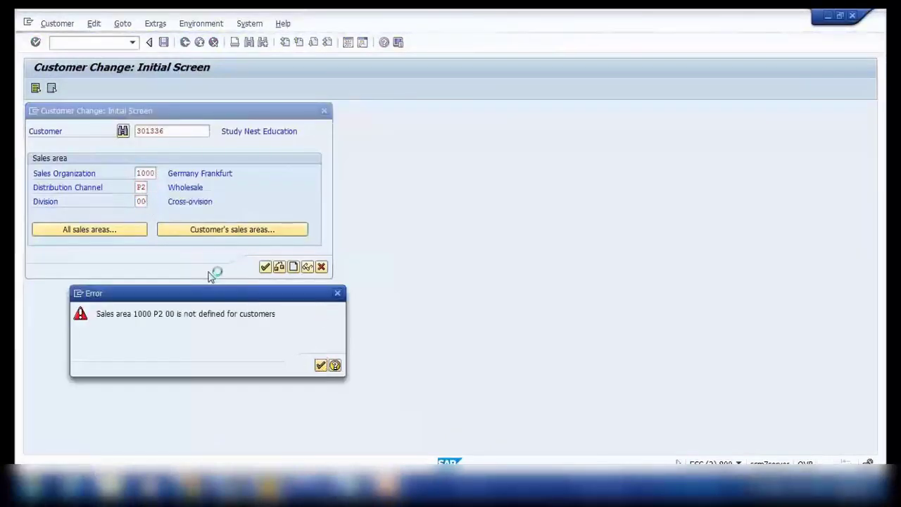
left_click(321, 267)
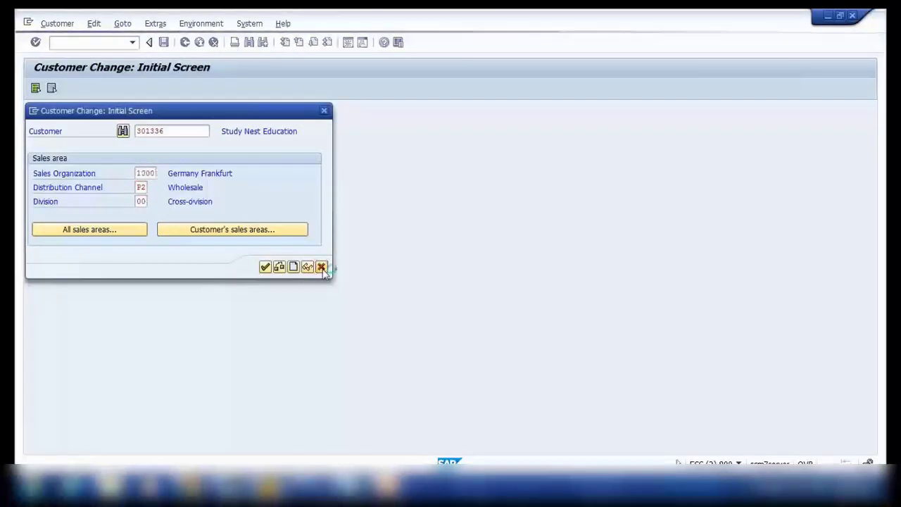
Step: Start creating sales data for customer Study Nest Education with account group 0001 Sold-to party
left_click(103, 44)
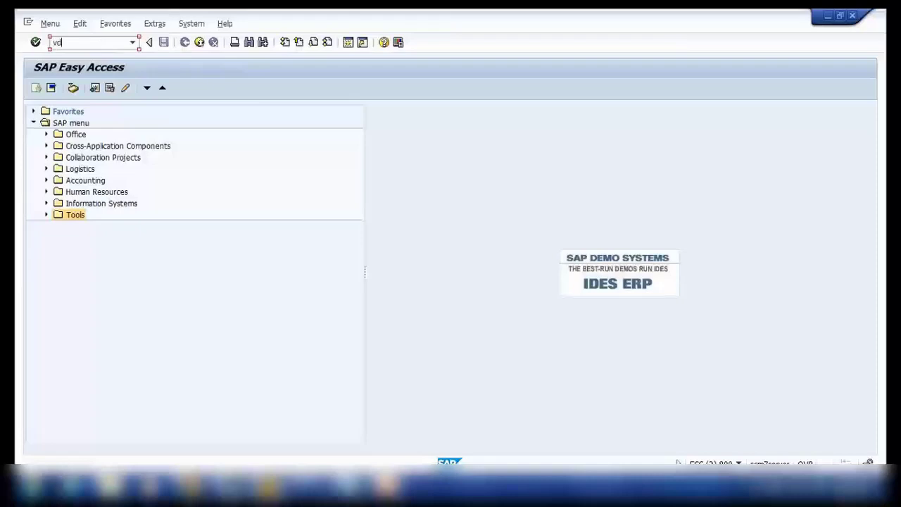
key("Return")
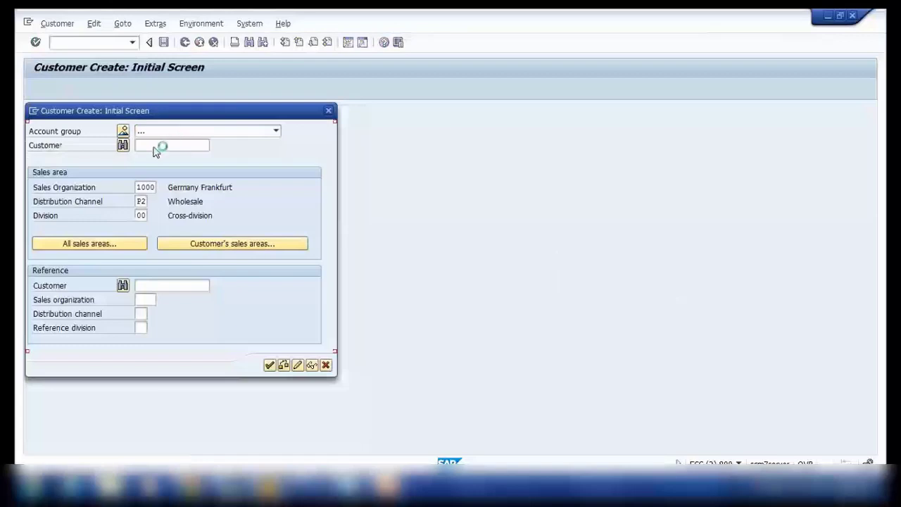
type("3-")
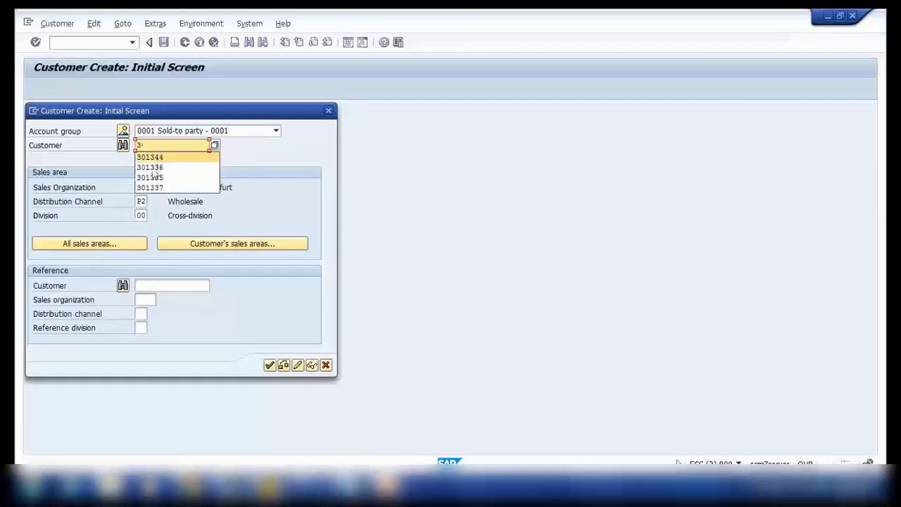
left_click(154, 173)
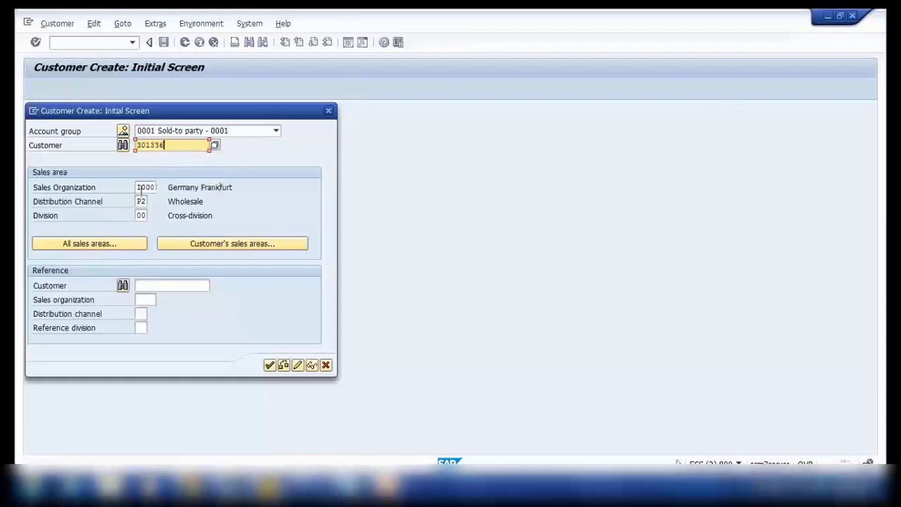
Step: From the list of all sales areas, find sales organization 1000 and choose 1000 / 12 Sold for resale / 00 for the customer
left_click(96, 249)
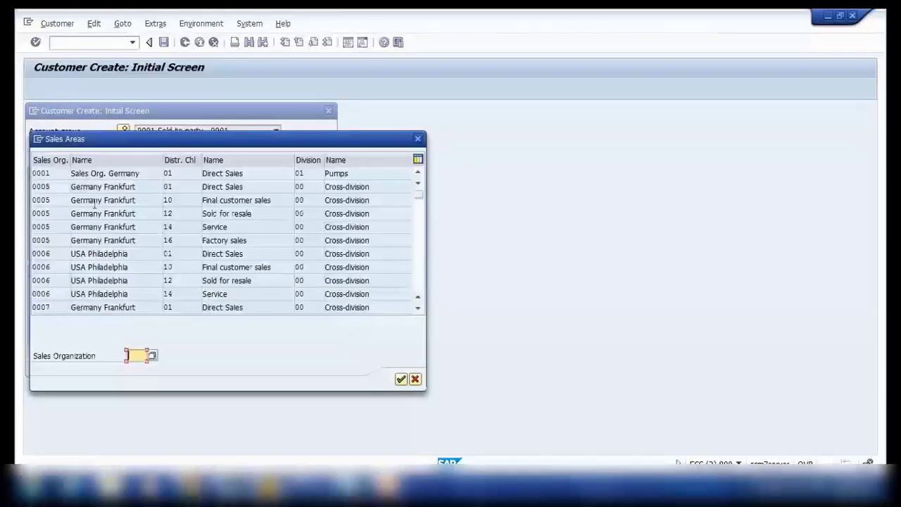
scroll(144, 355, "down", 1)
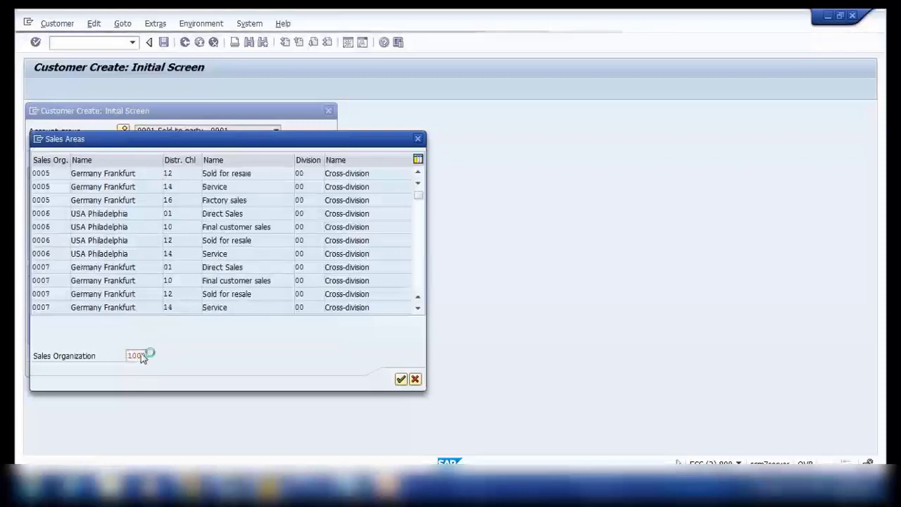
key("Return")
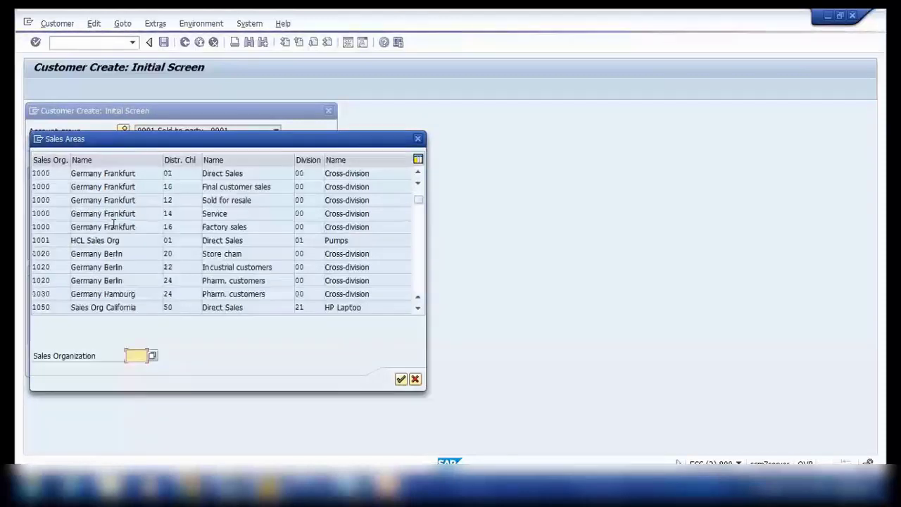
left_click(55, 187)
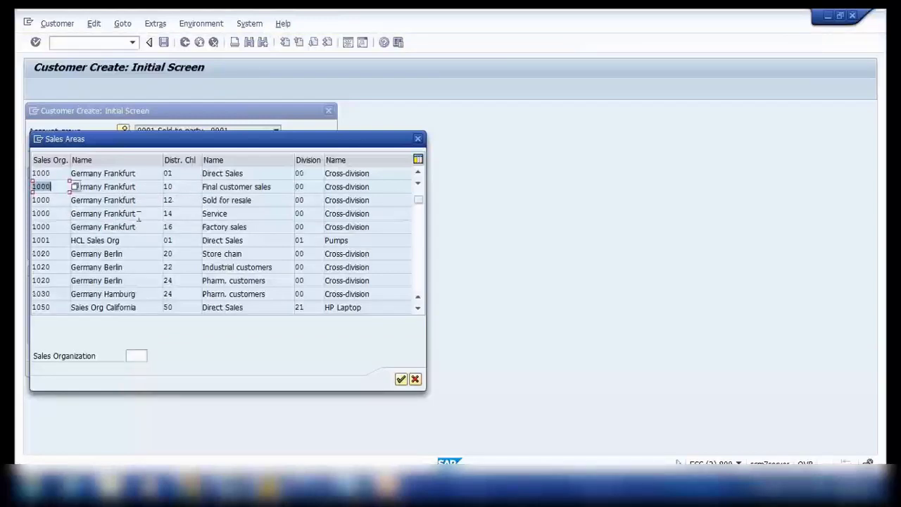
left_click(50, 200)
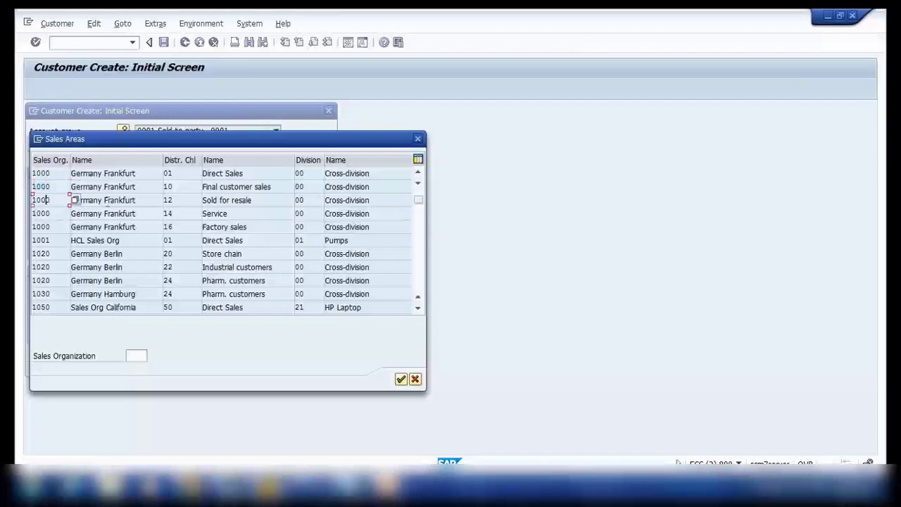
left_click(168, 200)
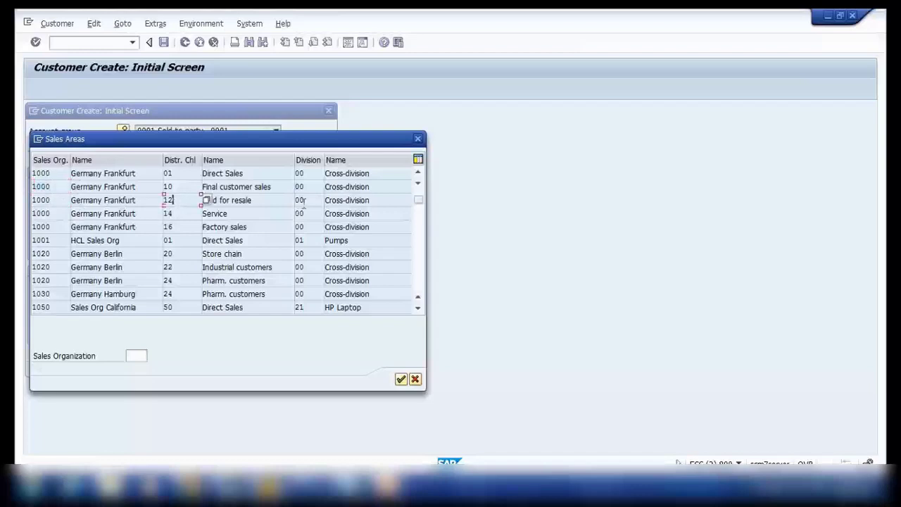
double_click(168, 200)
left_click(401, 379)
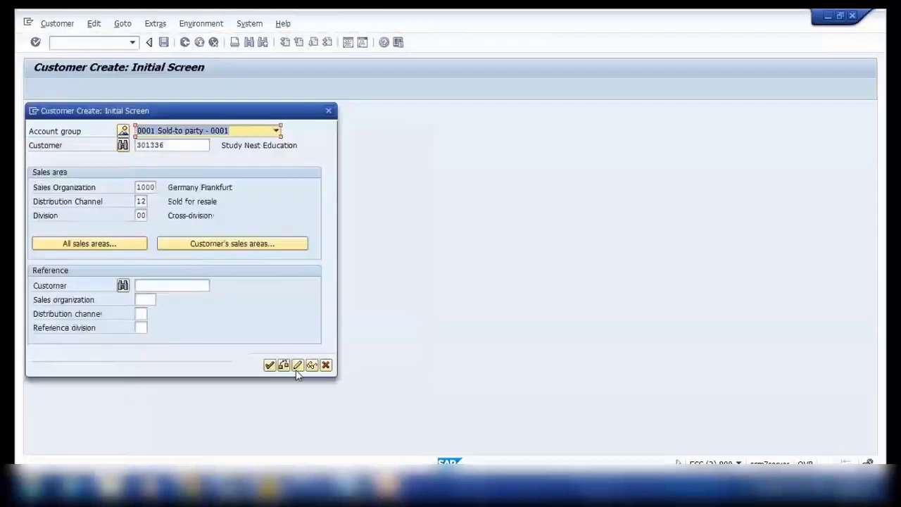
Step: Open the customer's new sales area data and set delivery priority 01 in the shipping data
left_click(271, 367)
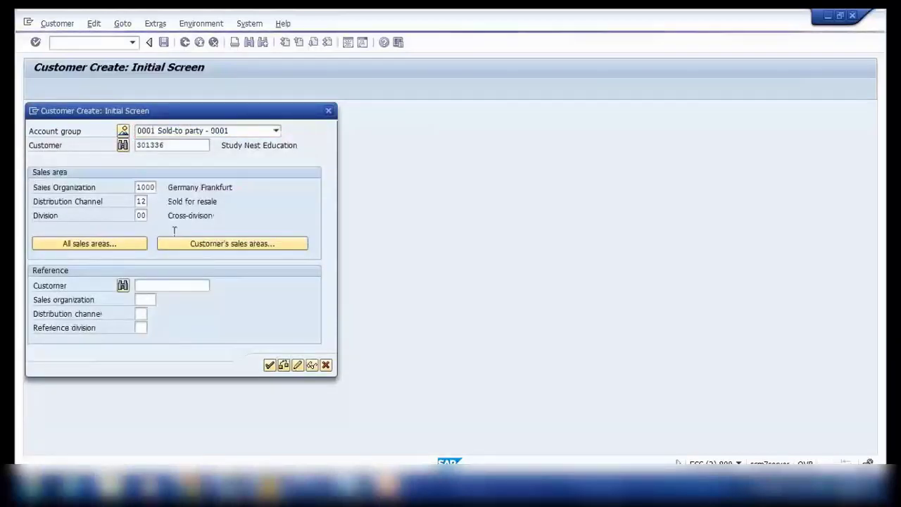
left_click(152, 188)
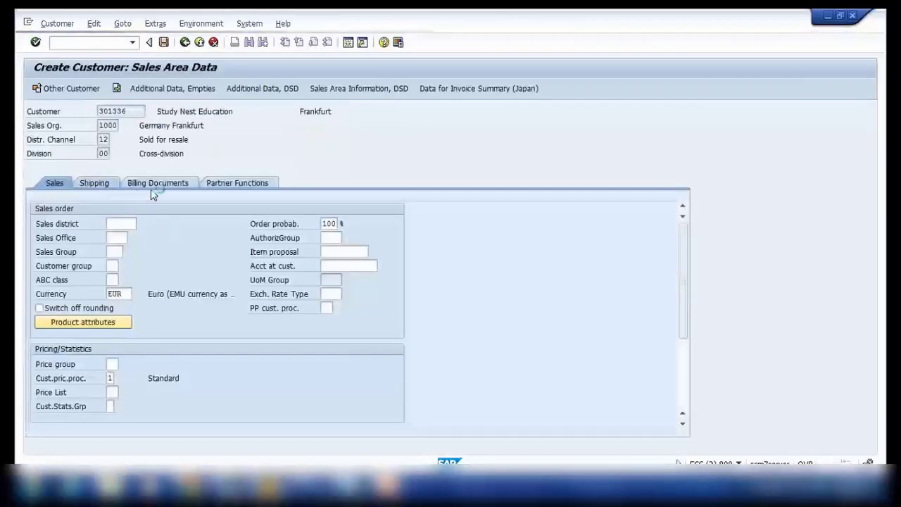
left_click(140, 223)
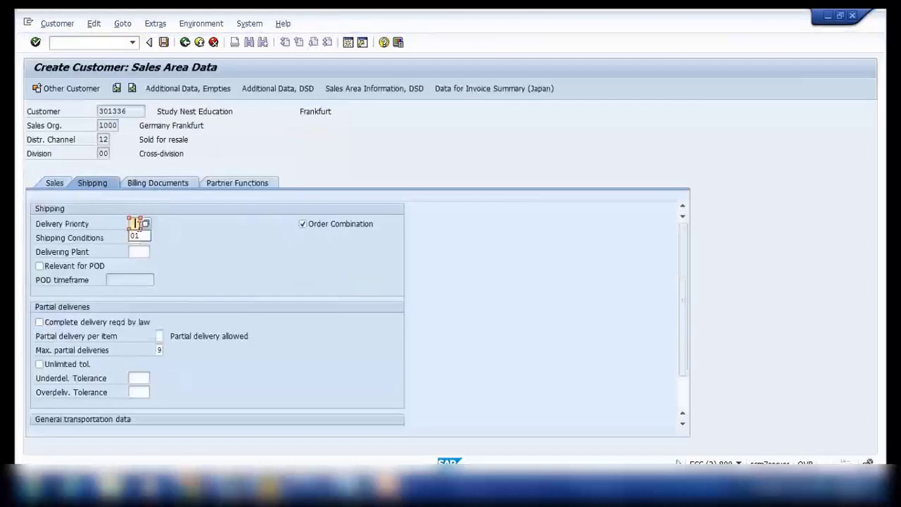
left_click(138, 235)
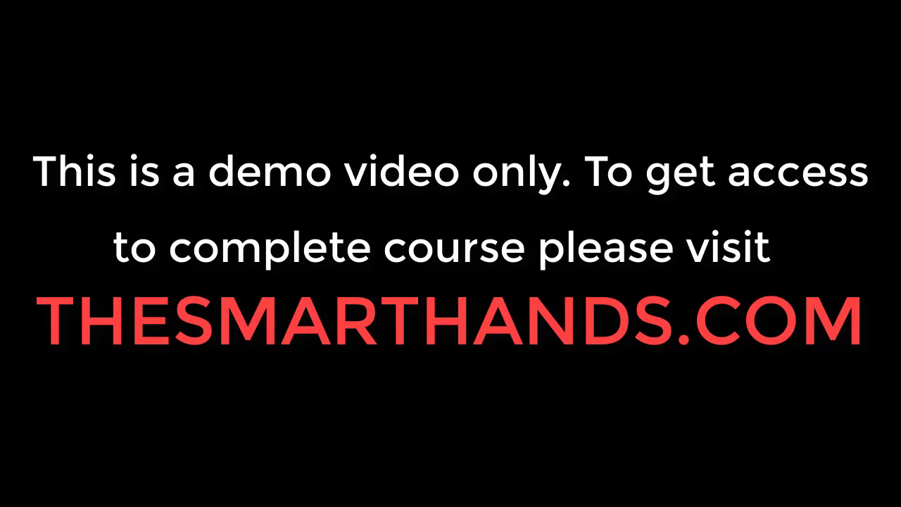